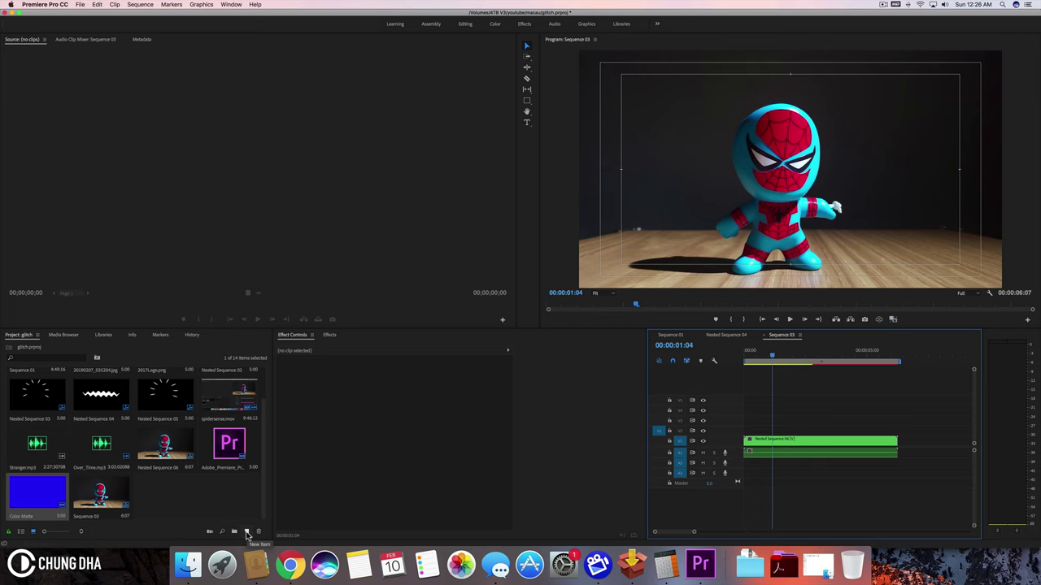
Create a white 2560×1440 color matte named 'Color Matte' from New Item
{"action": "left_click", "coordinate": [246, 533]}
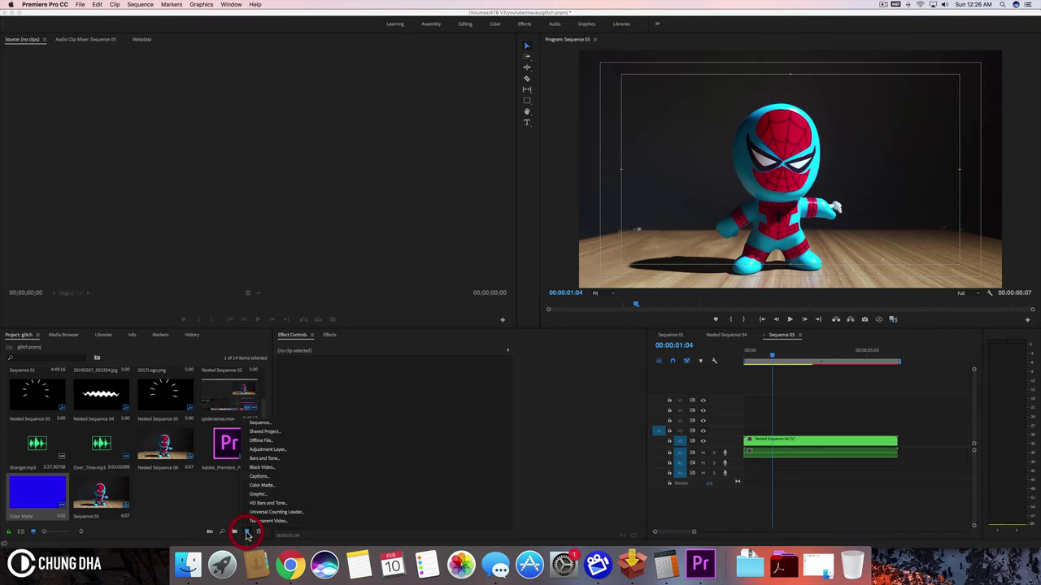
{"action": "left_click", "coordinate": [266, 486]}
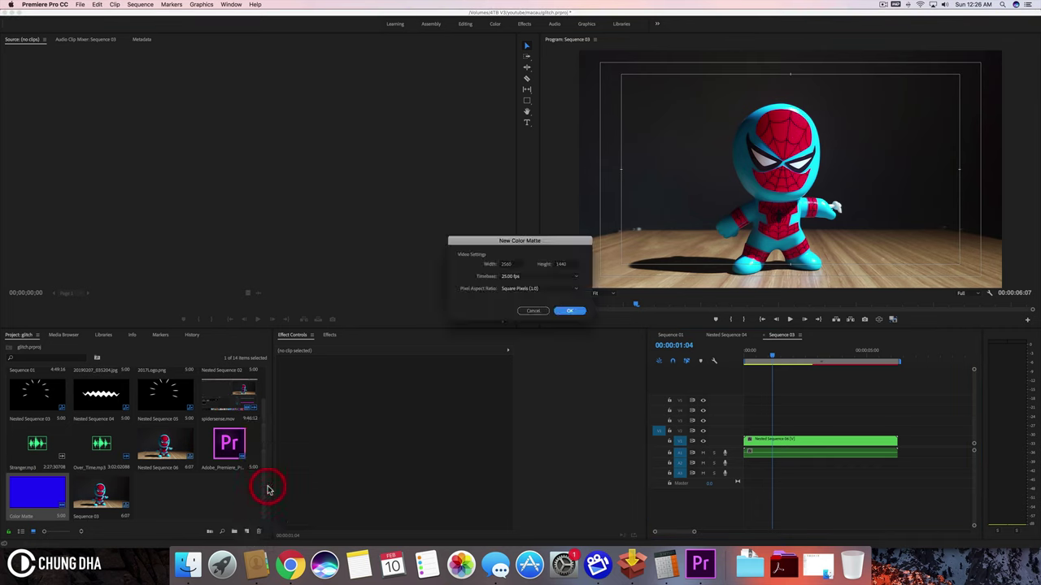
{"action": "left_click", "coordinate": [571, 311]}
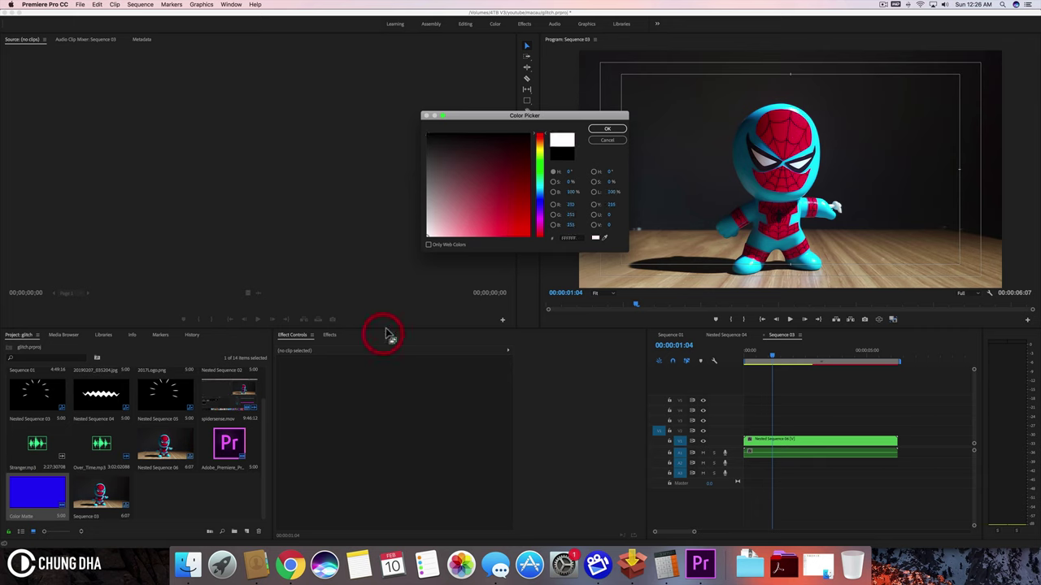
{"action": "left_click", "coordinate": [596, 130]}
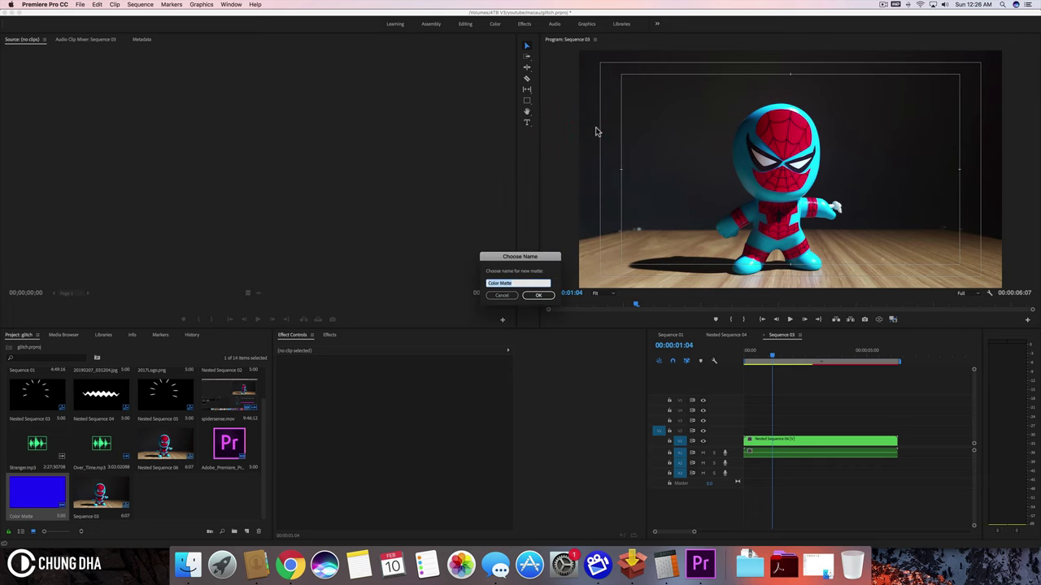
{"action": "left_click", "coordinate": [547, 296]}
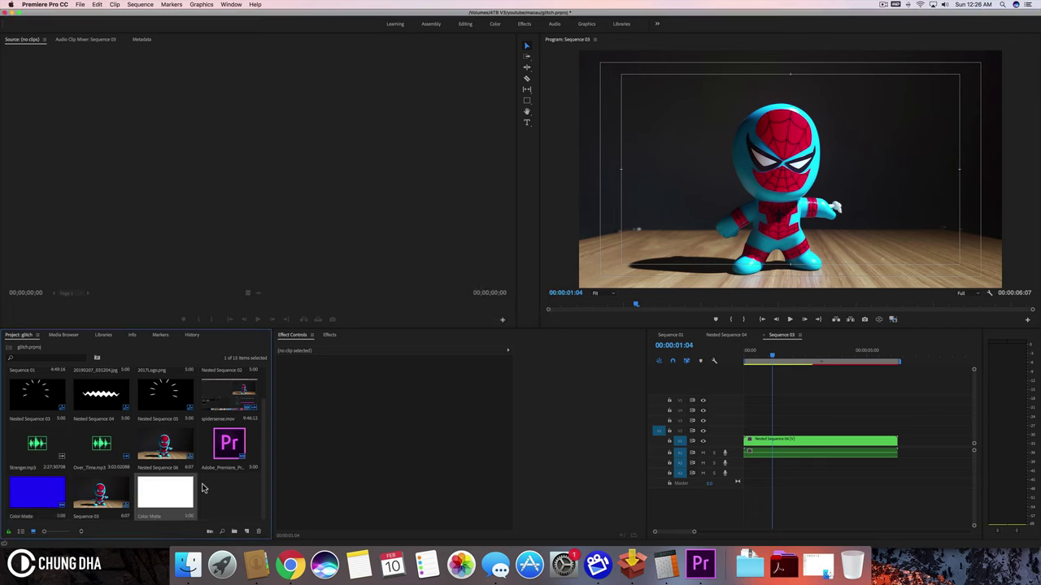
Place Color Matte on V3 above the footage and apply Generate > Cell Pattern to it
{"action": "left_click_drag", "start_coordinate": [167, 493], "coordinate": [766, 425]}
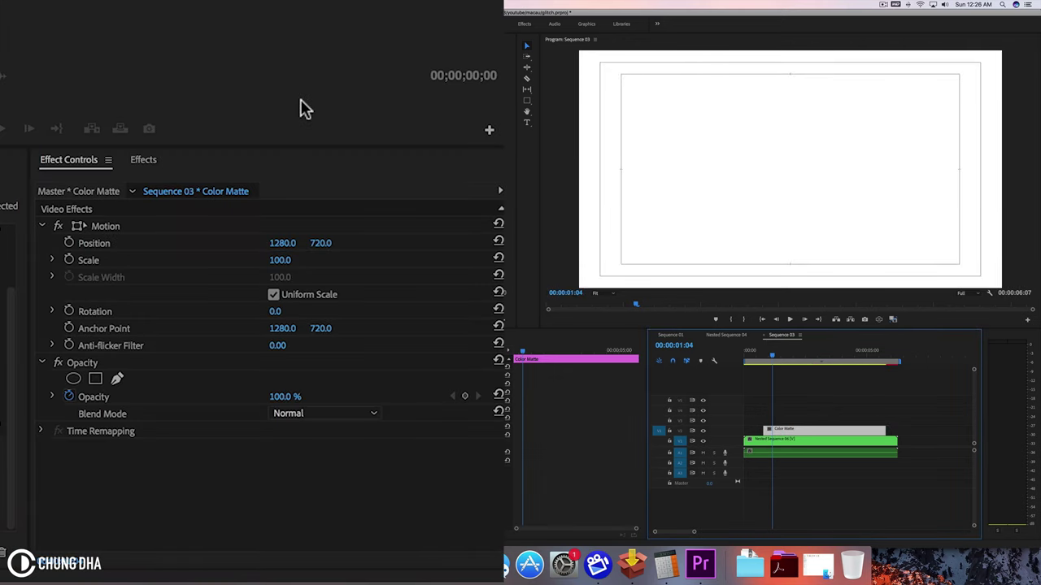
{"action": "left_click", "coordinate": [152, 159]}
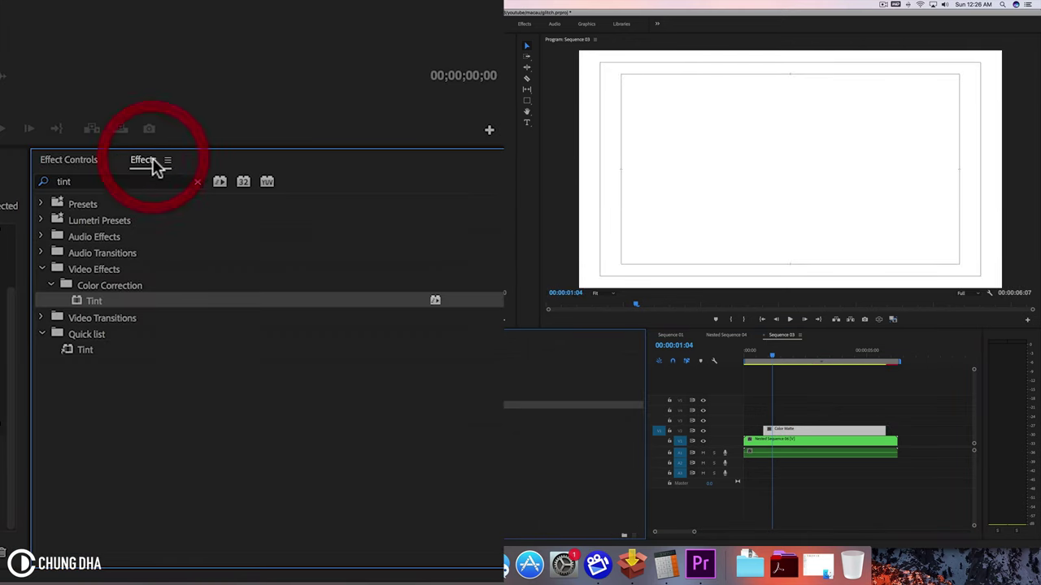
{"action": "left_click", "coordinate": [196, 182]}
{"action": "left_click", "coordinate": [42, 270]}
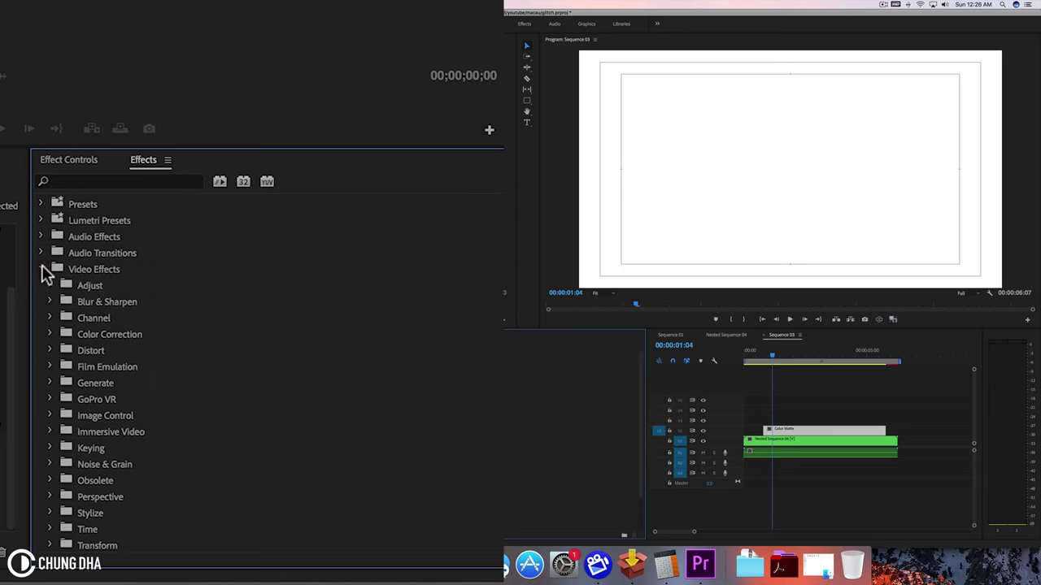
{"action": "left_click", "coordinate": [50, 384]}
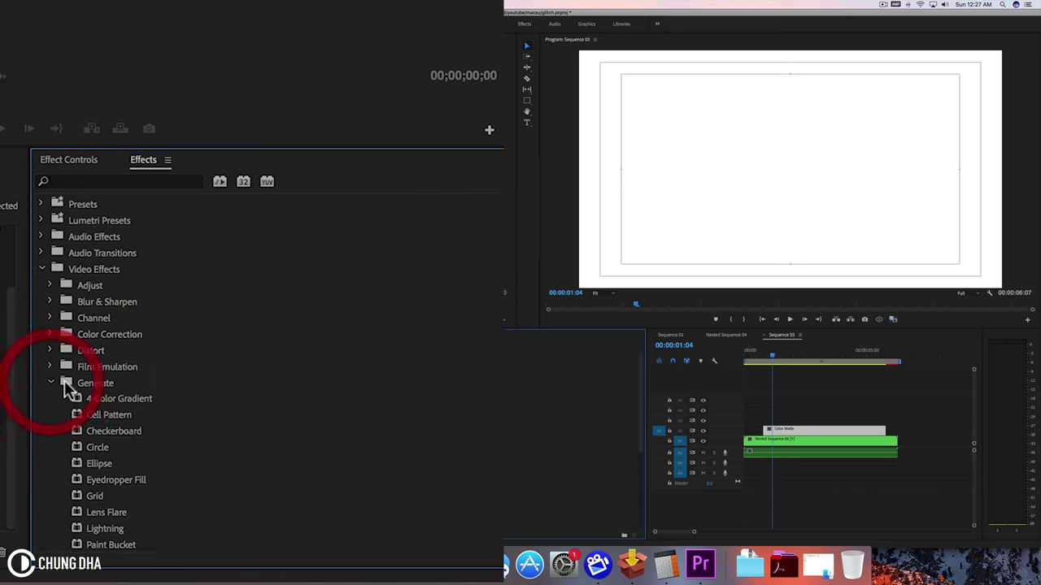
{"action": "left_click_drag", "start_coordinate": [114, 410], "coordinate": [783, 429]}
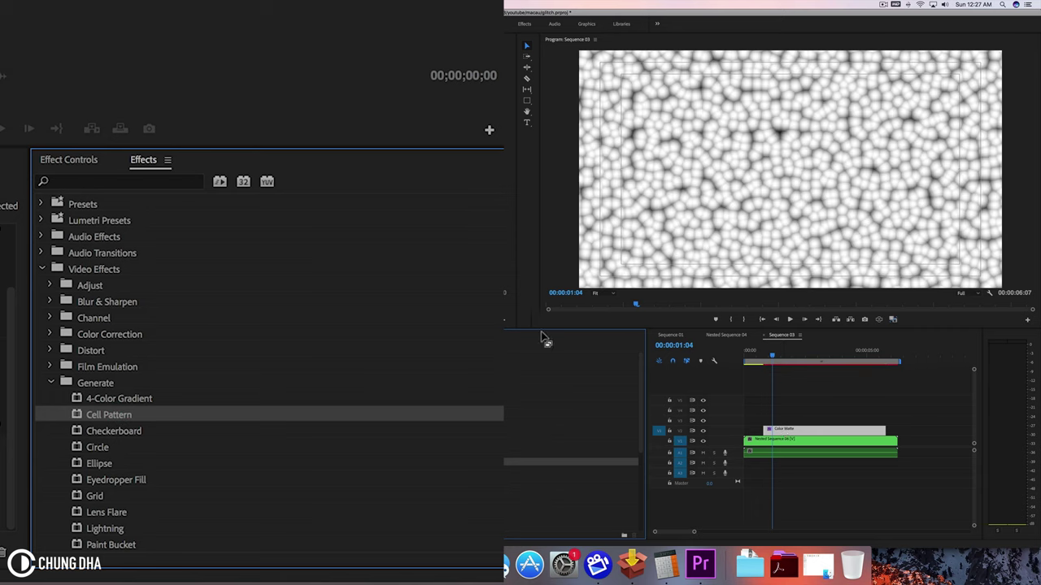
Set the matte's Cell Pattern Disperse to 0, Size to 15 and Contrast to 1500
{"action": "left_click", "coordinate": [73, 162]}
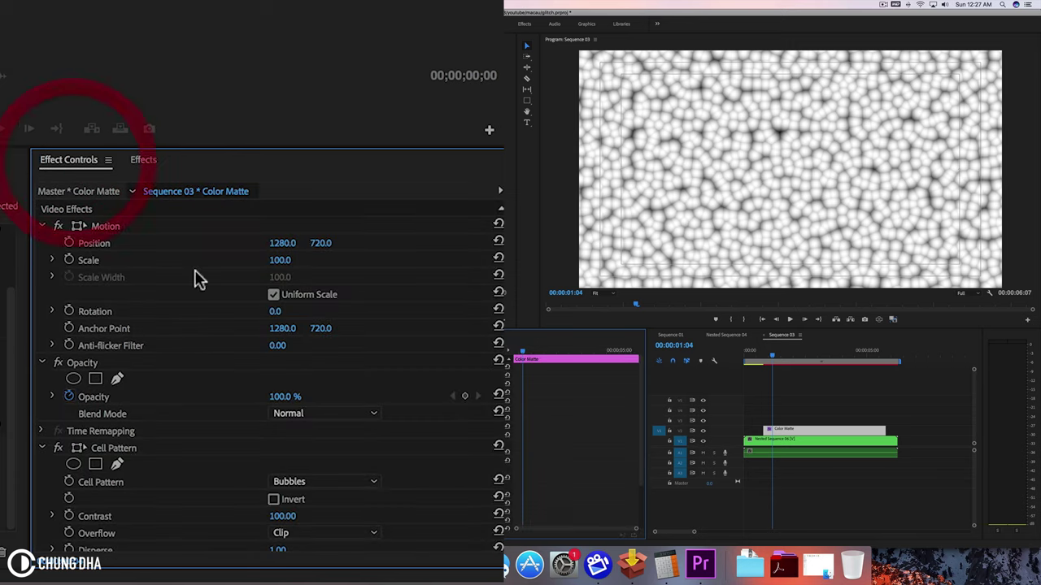
{"action": "scroll", "coordinate": [195, 346], "scroll_direction": "down", "scroll_amount": 5}
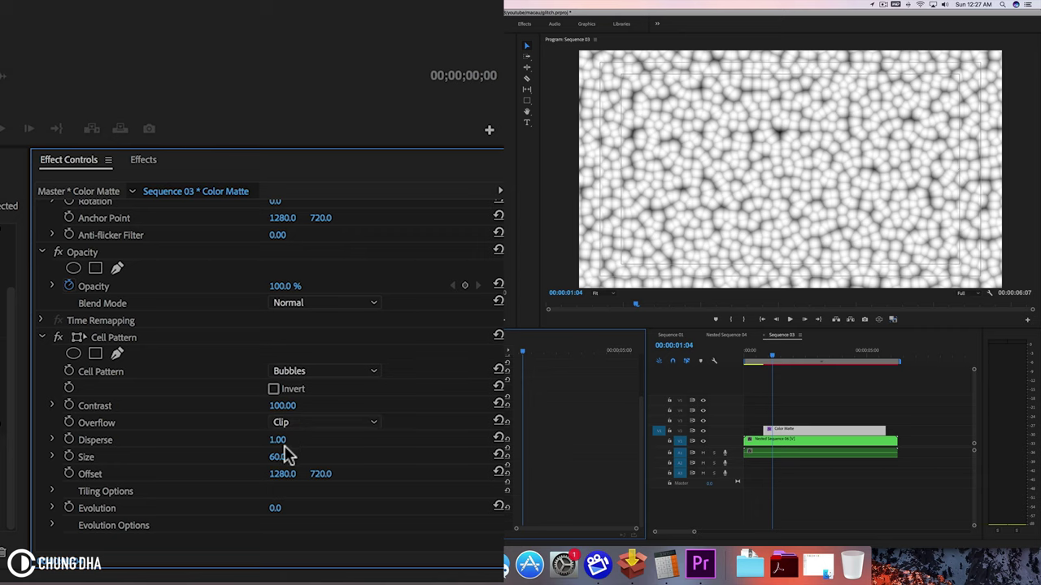
{"action": "left_click_drag", "start_coordinate": [280, 446], "coordinate": [244, 446]}
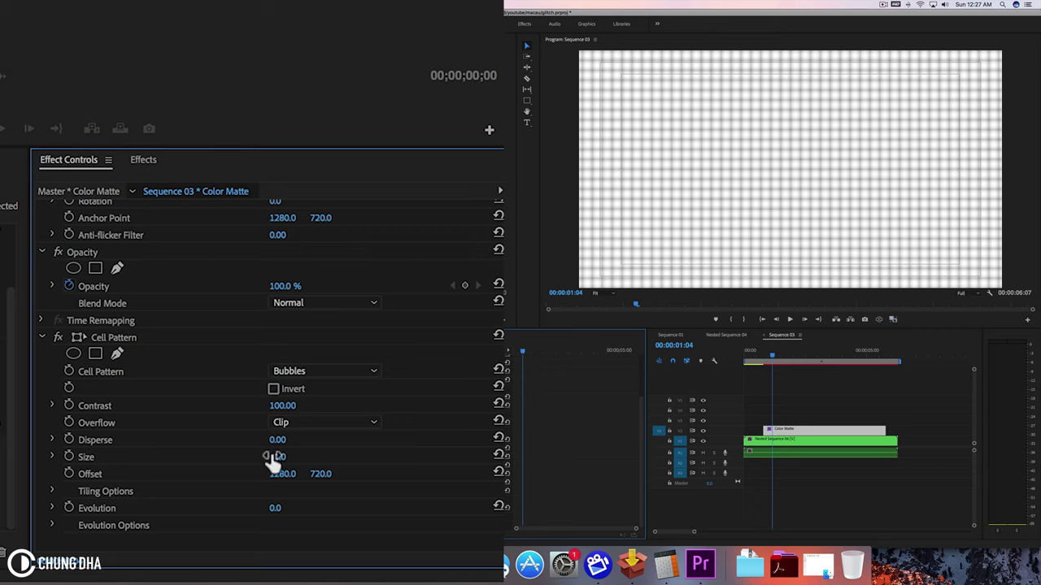
{"action": "left_click", "coordinate": [281, 457]}
{"action": "type", "text": "15"}
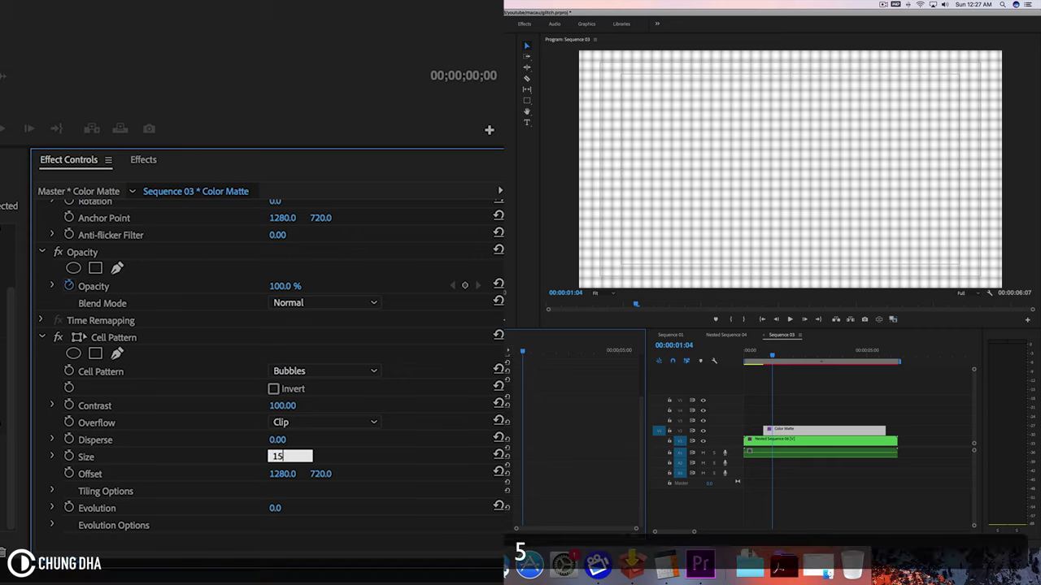
{"action": "key", "text": "Return"}
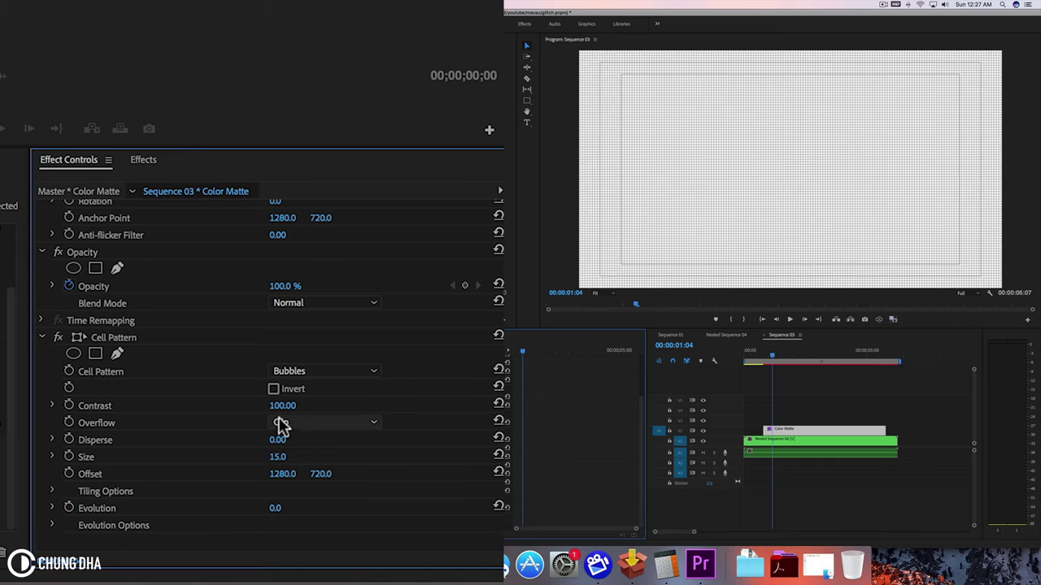
{"action": "mouse_move", "coordinate": [276, 406]}
{"action": "left_mouse_down"}
{"action": "mouse_move", "coordinate": [366, 406]}
{"action": "mouse_move", "coordinate": [291, 399]}
{"action": "left_mouse_up"}
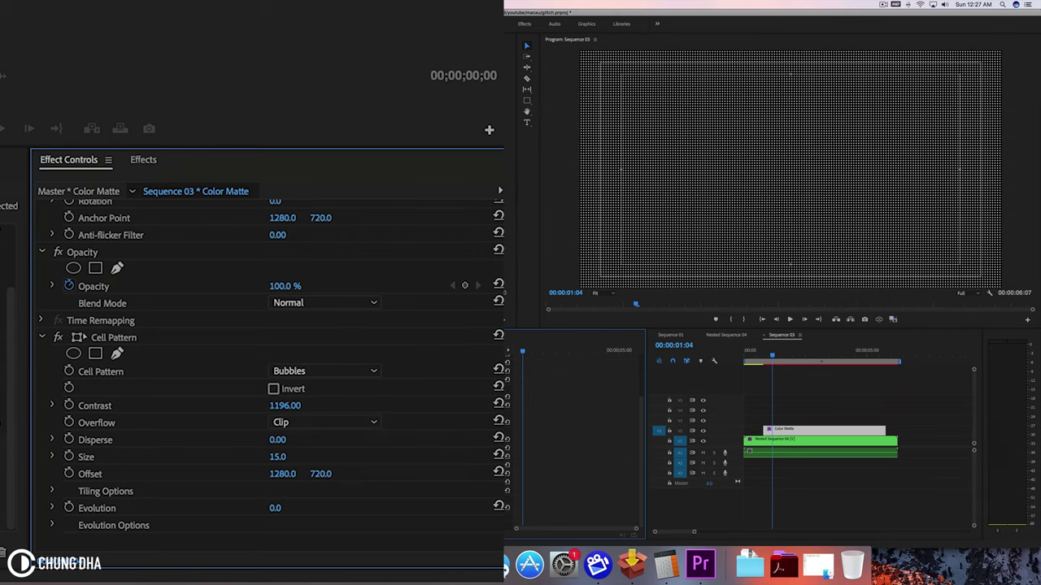
{"action": "left_click", "coordinate": [285, 406]}
{"action": "left_click", "coordinate": [336, 400]}
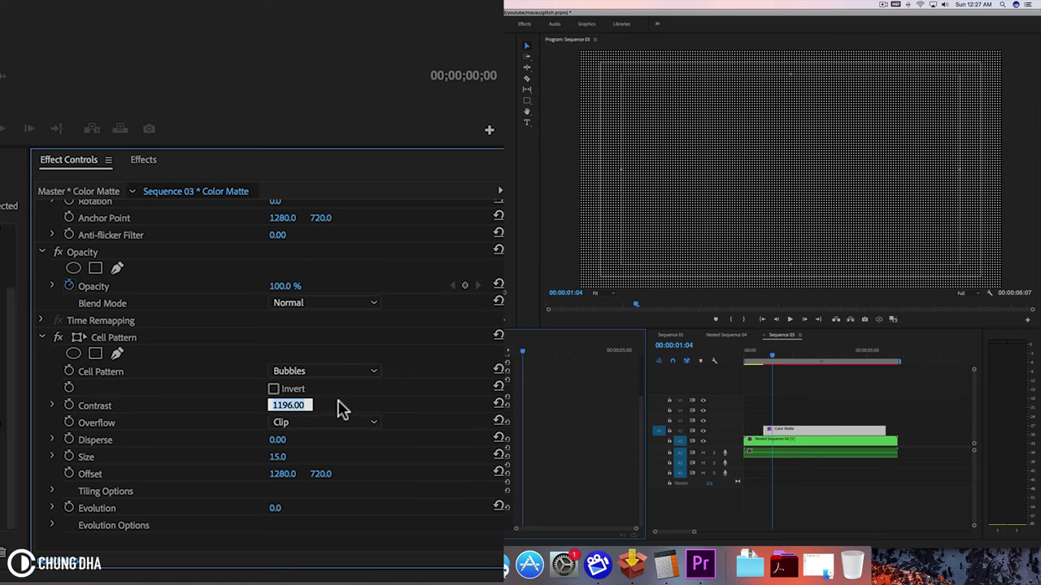
{"action": "type", "text": "1500"}
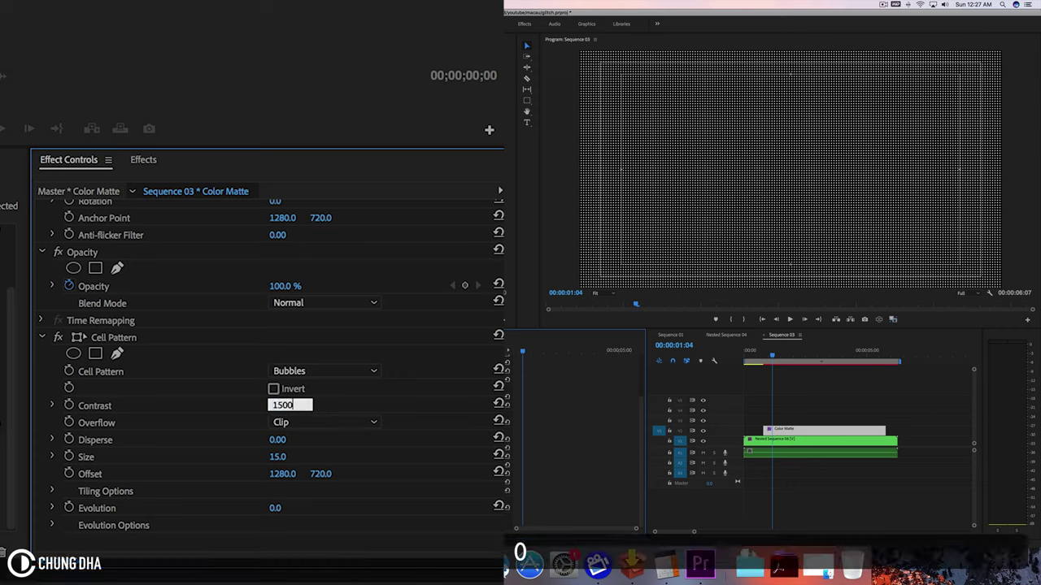
{"action": "key", "text": "Return"}
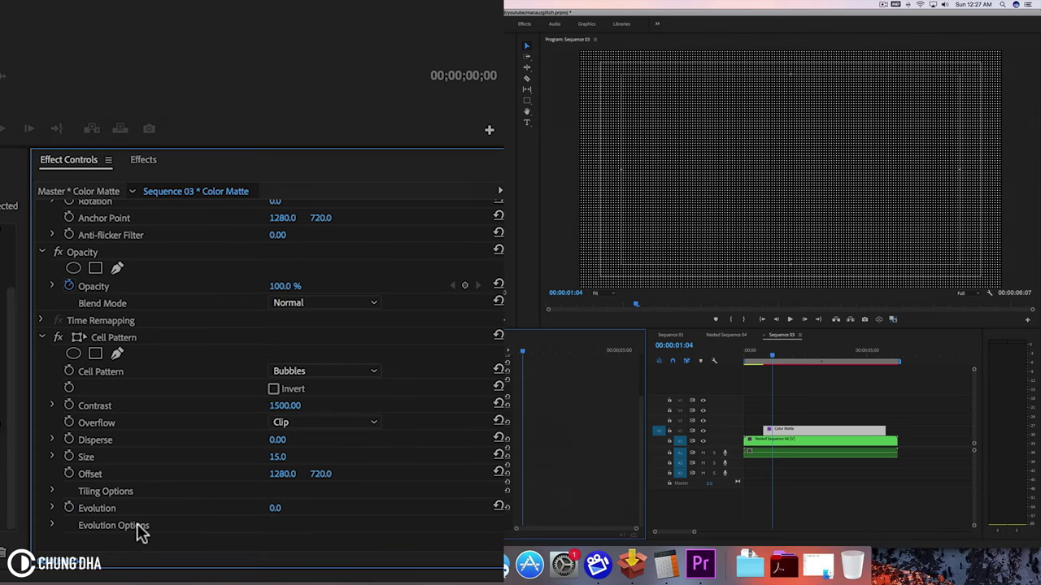
Set the Color Matte's Motion Rotation to -20°
{"action": "scroll", "coordinate": [216, 321], "scroll_direction": "up", "scroll_amount": 3}
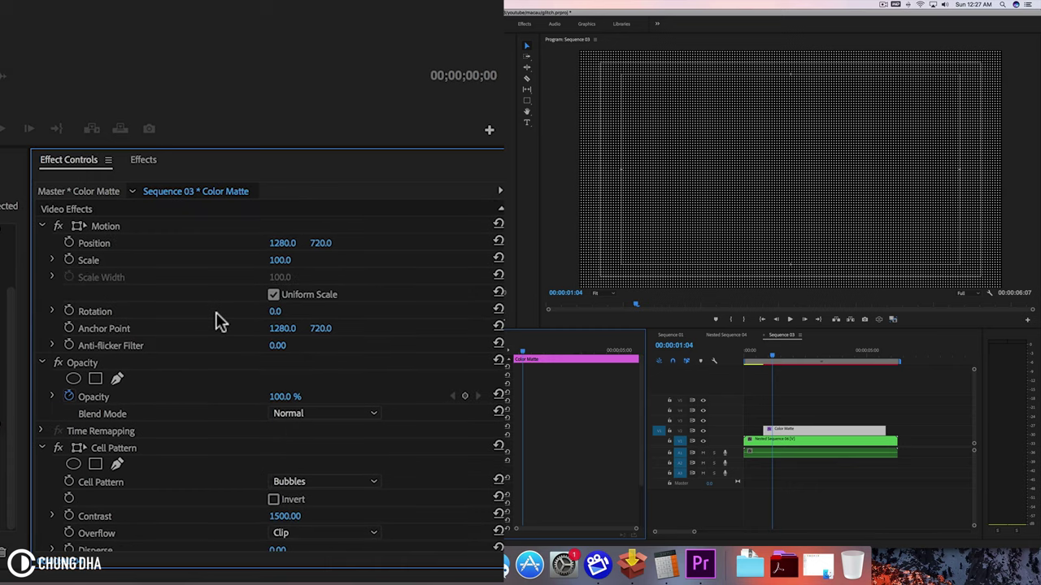
{"action": "left_click", "coordinate": [280, 310]}
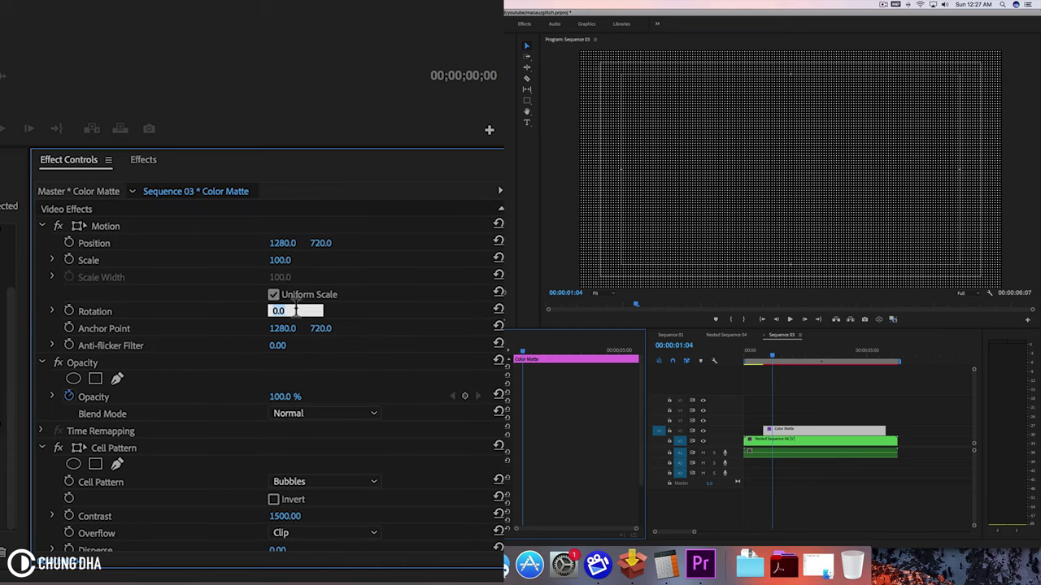
{"action": "type", "text": "20"}
{"action": "key", "text": "Return"}
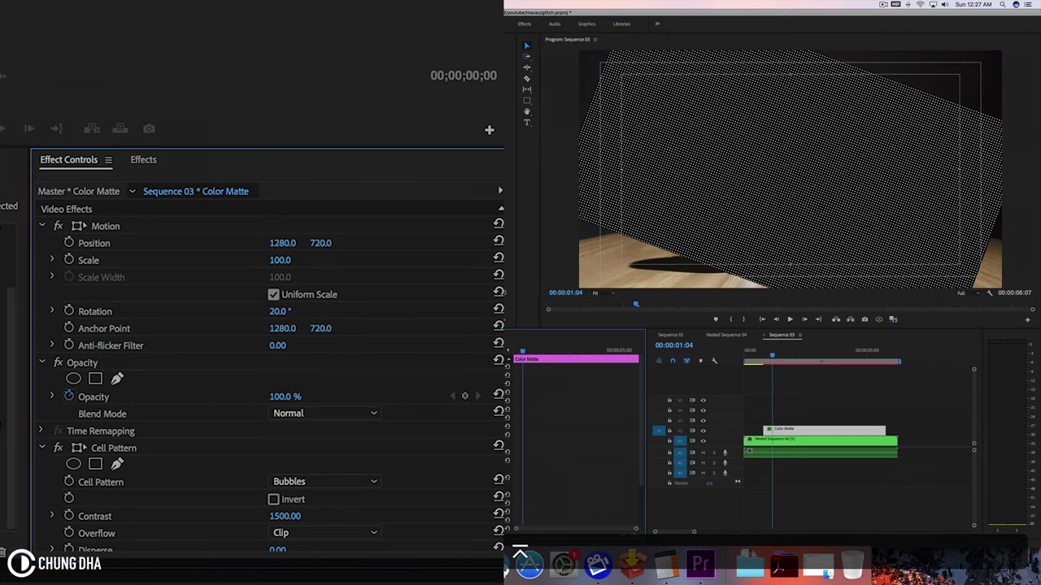
{"action": "left_click", "coordinate": [286, 311]}
{"action": "left_click", "coordinate": [271, 311]}
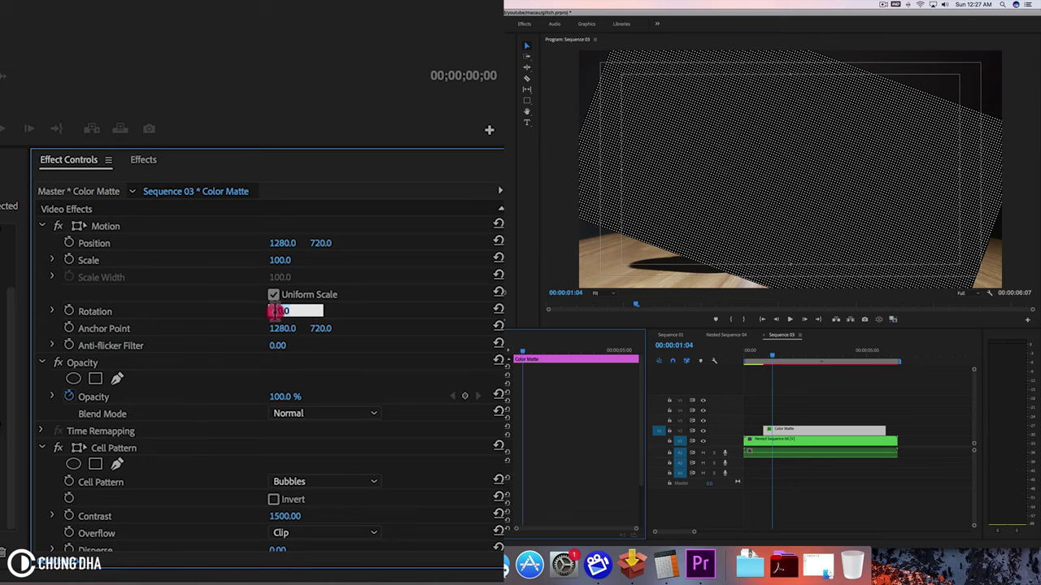
{"action": "type", "text": "-"}
{"action": "key", "text": "Return"}
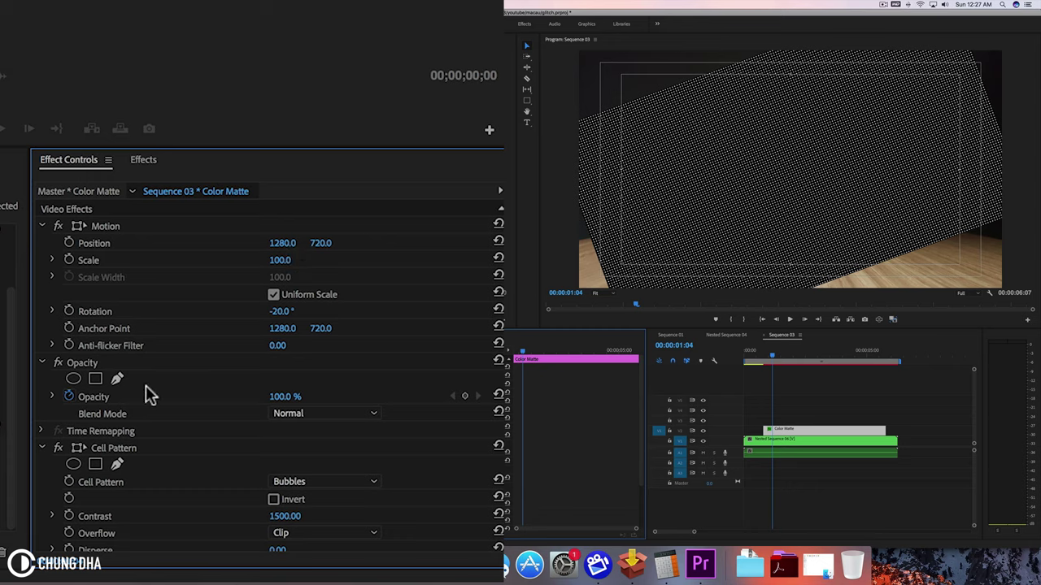
Add a rectangular opacity mask, rotate it level and move it to the upper right
{"action": "left_click", "coordinate": [95, 380]}
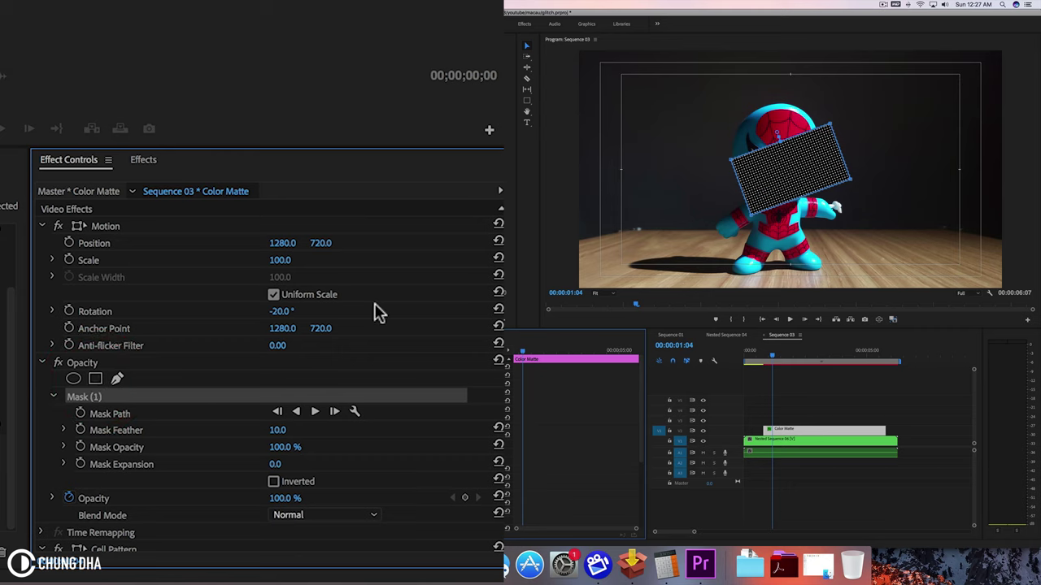
{"action": "left_click_drag", "start_coordinate": [856, 173], "coordinate": [860, 207]}
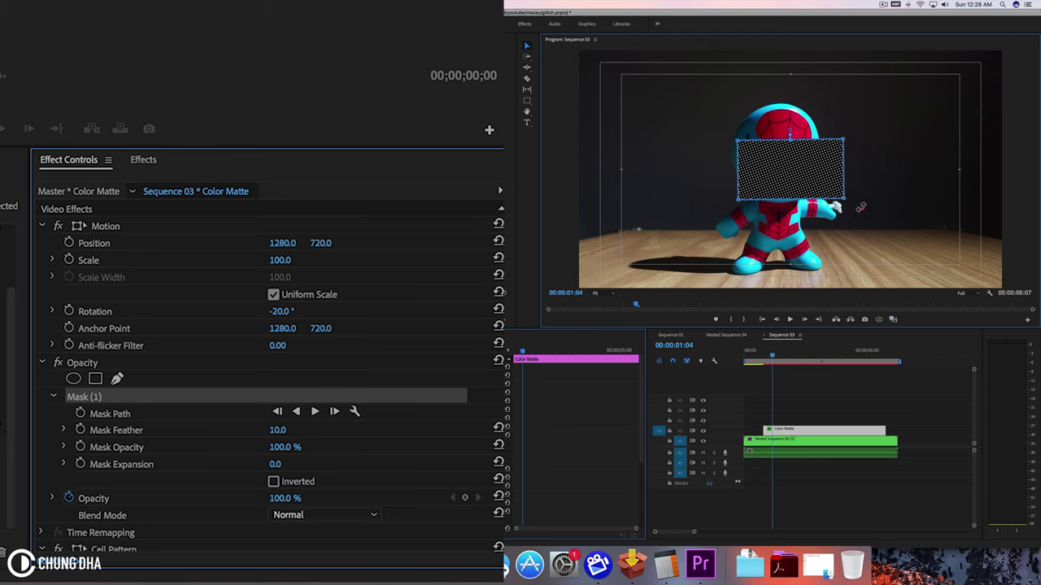
{"action": "left_click", "coordinate": [859, 210]}
{"action": "right_click", "coordinate": [788, 158]}
{"action": "left_click", "coordinate": [831, 159]}
{"action": "right_click", "coordinate": [811, 154]}
{"action": "left_click", "coordinate": [856, 141]}
{"action": "left_click", "coordinate": [527, 47]}
{"action": "left_click_drag", "start_coordinate": [762, 181], "coordinate": [873, 139]}
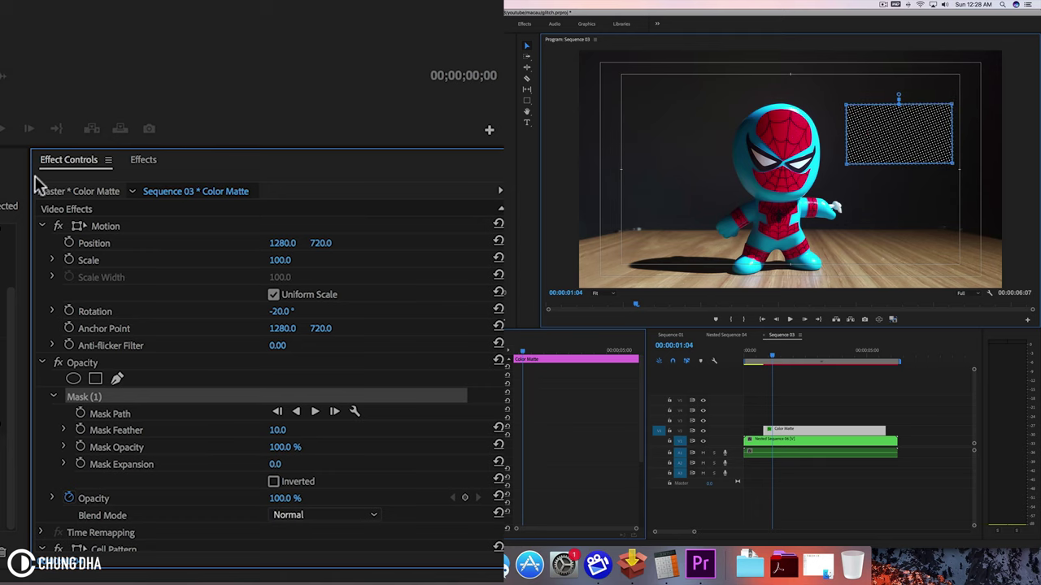
Apply the Tint effect, found by searching 'tint', to the Color Matte
{"action": "left_click", "coordinate": [140, 161]}
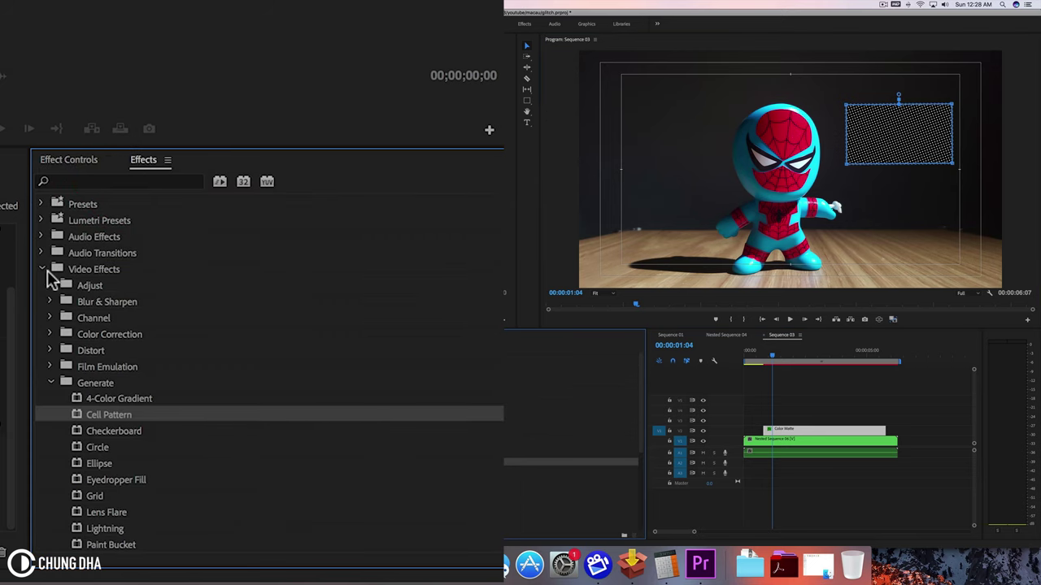
{"action": "left_click", "coordinate": [42, 269]}
{"action": "left_click", "coordinate": [131, 180]}
{"action": "type", "text": "tint"}
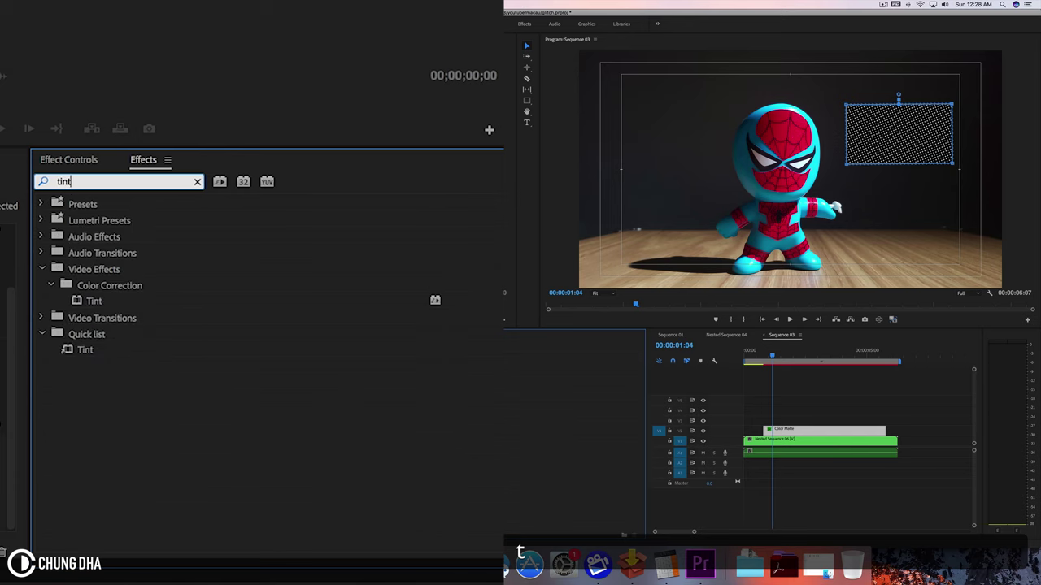
{"action": "left_click_drag", "start_coordinate": [93, 301], "coordinate": [809, 432]}
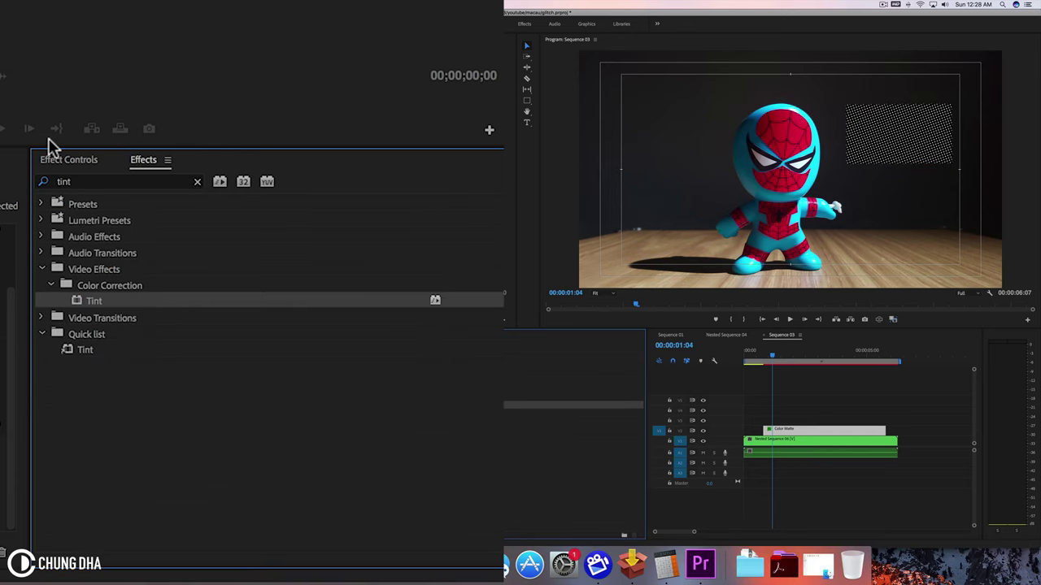
{"action": "left_click", "coordinate": [55, 160]}
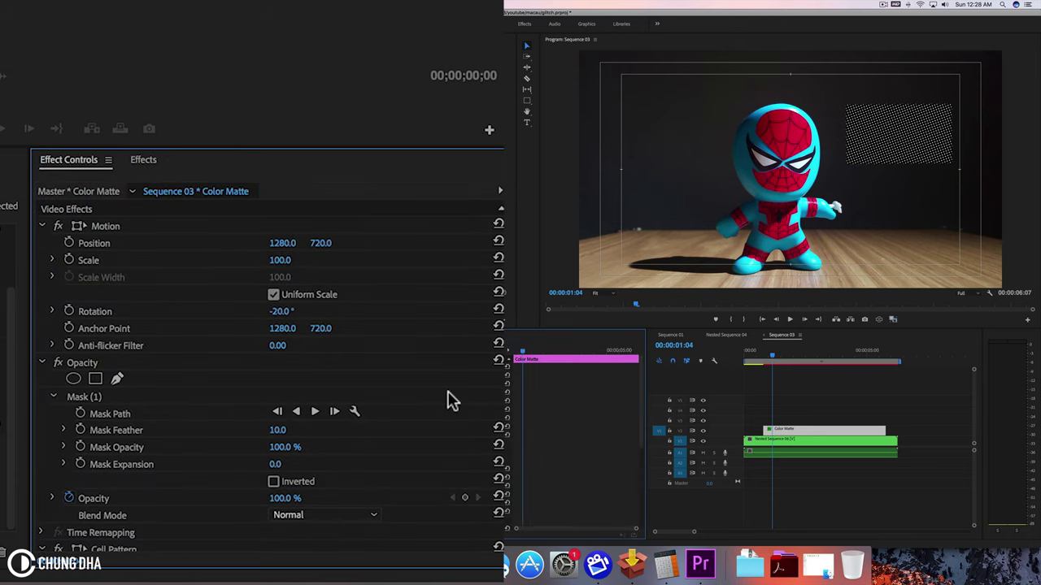
{"action": "scroll", "coordinate": [448, 399], "scroll_direction": "down", "scroll_amount": 5}
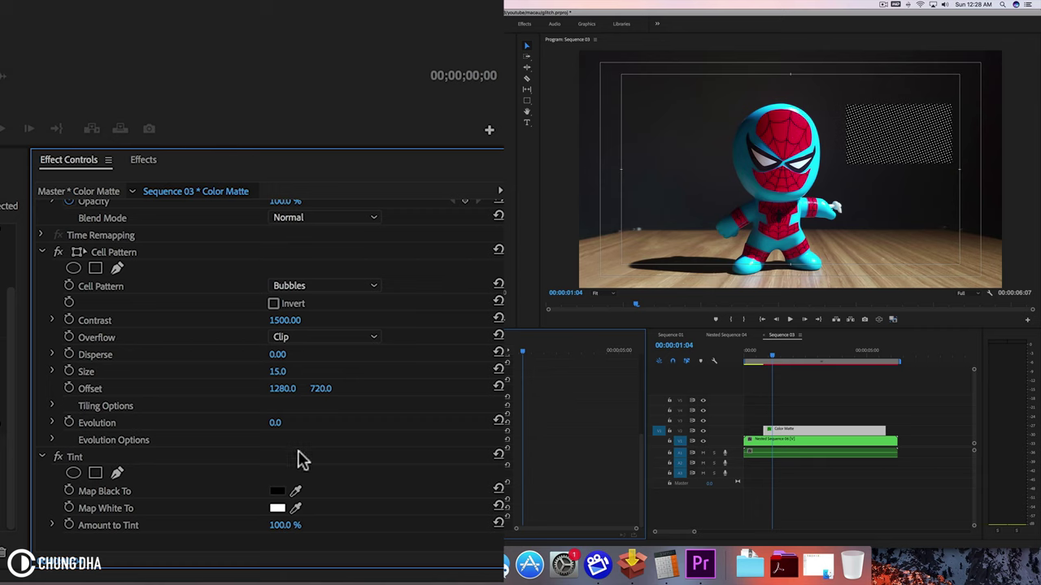
Set Tint's Map Black To colour to bright orange FF7200
{"action": "left_click", "coordinate": [277, 492]}
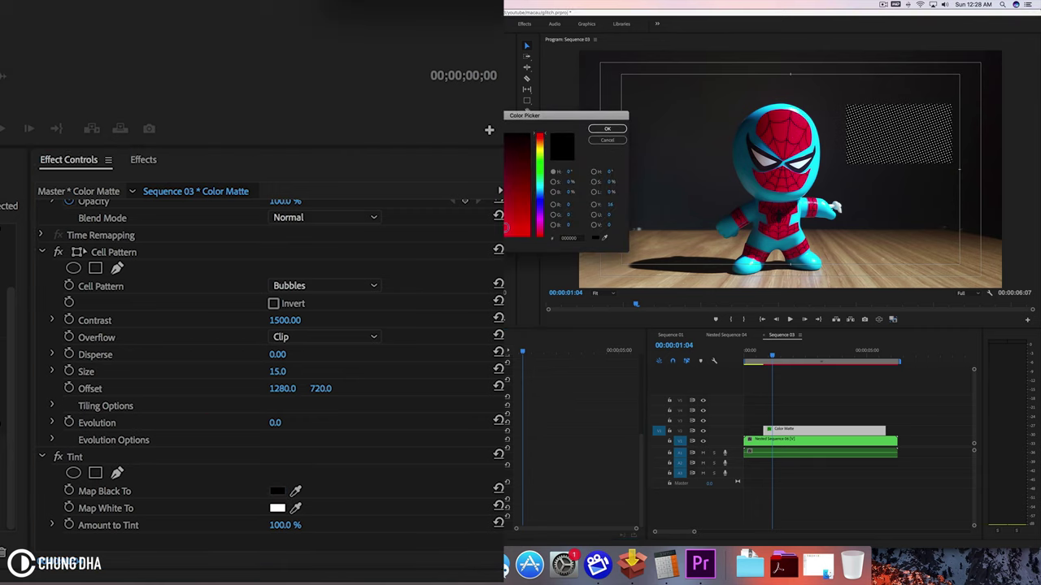
{"action": "left_click_drag", "start_coordinate": [537, 156], "coordinate": [539, 145]}
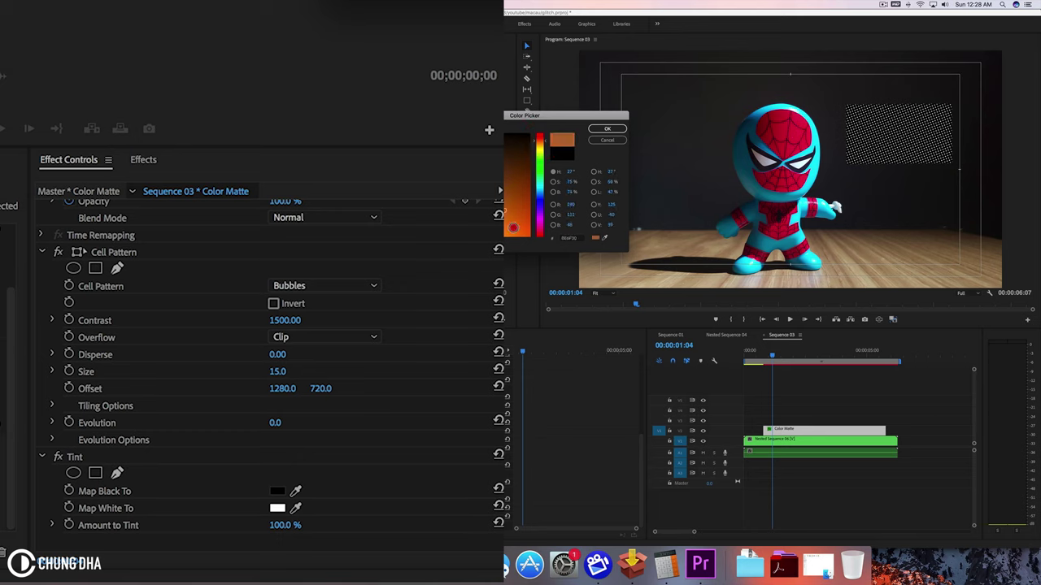
{"action": "left_click", "coordinate": [529, 236]}
{"action": "left_click", "coordinate": [606, 129]}
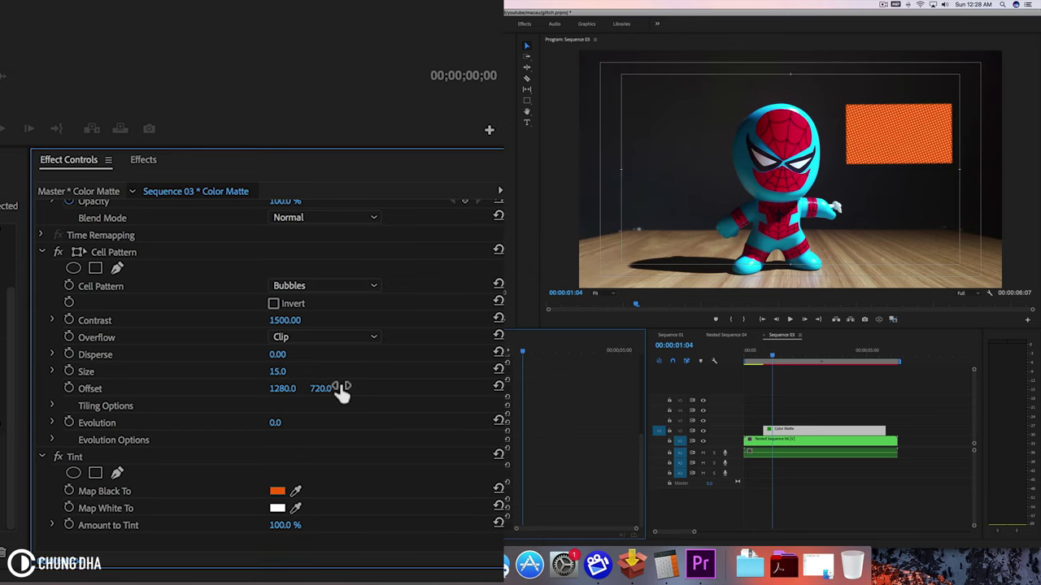
Set mask feather to 0, then draw a rectangle beneath the Color Matte and resize it
{"action": "scroll", "coordinate": [485, 336], "scroll_direction": "up", "scroll_amount": 5}
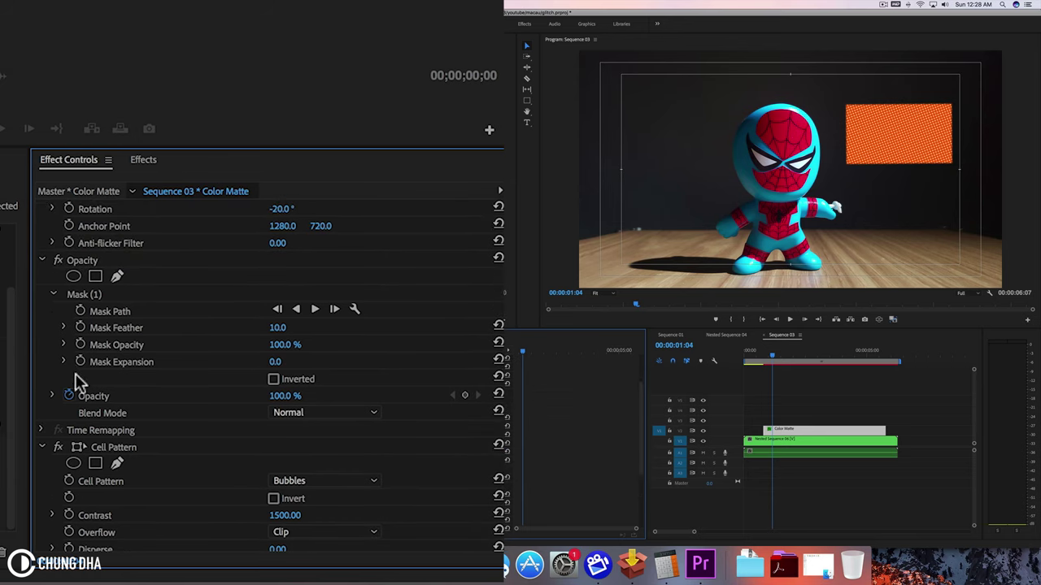
{"action": "left_click_drag", "start_coordinate": [272, 335], "coordinate": [262, 333]}
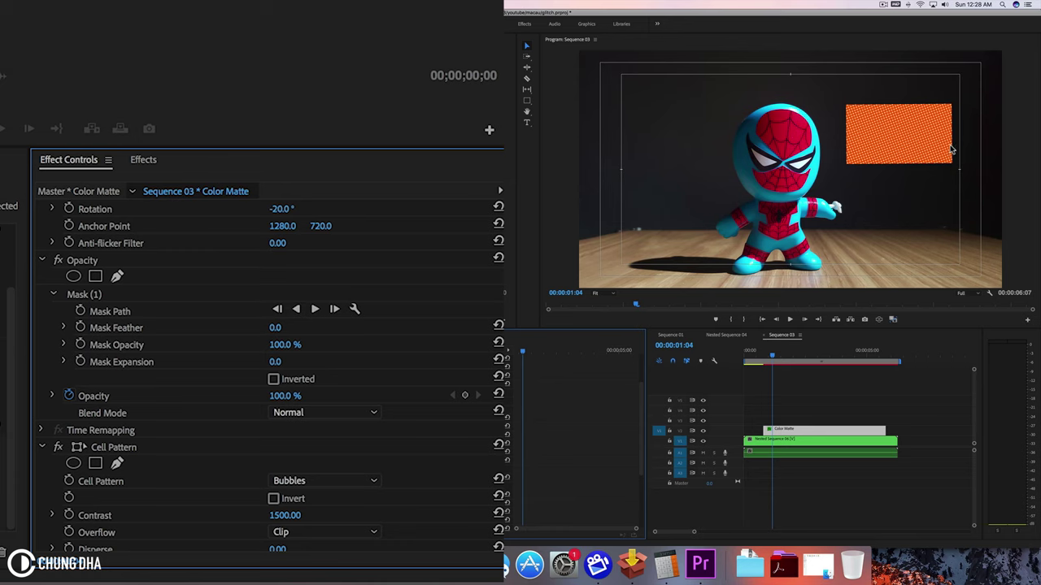
{"action": "left_click", "coordinate": [526, 101]}
{"action": "left_click", "coordinate": [527, 104]}
{"action": "left_click", "coordinate": [547, 107]}
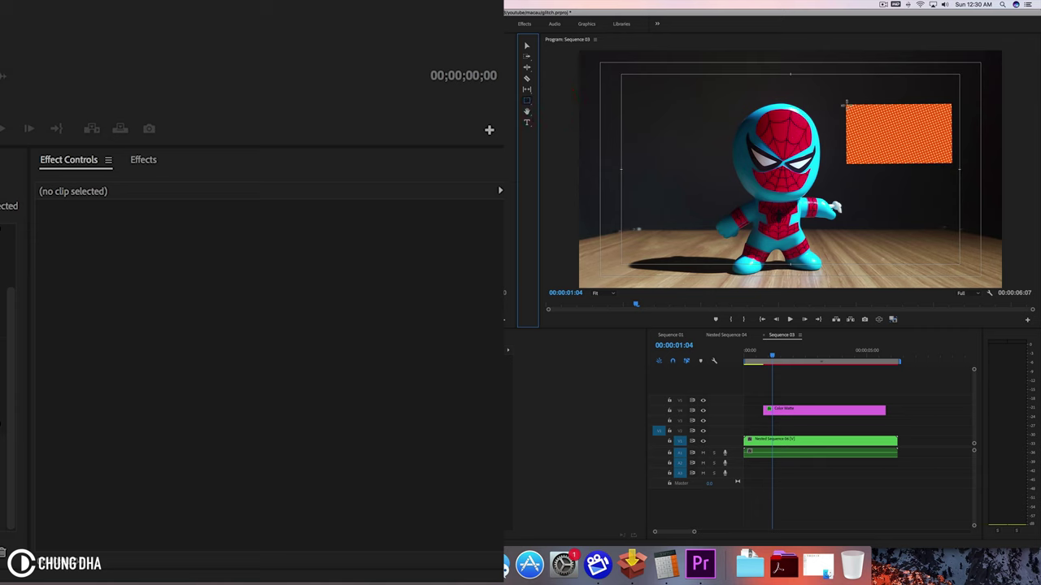
{"action": "left_click_drag", "start_coordinate": [843, 101], "coordinate": [955, 166]}
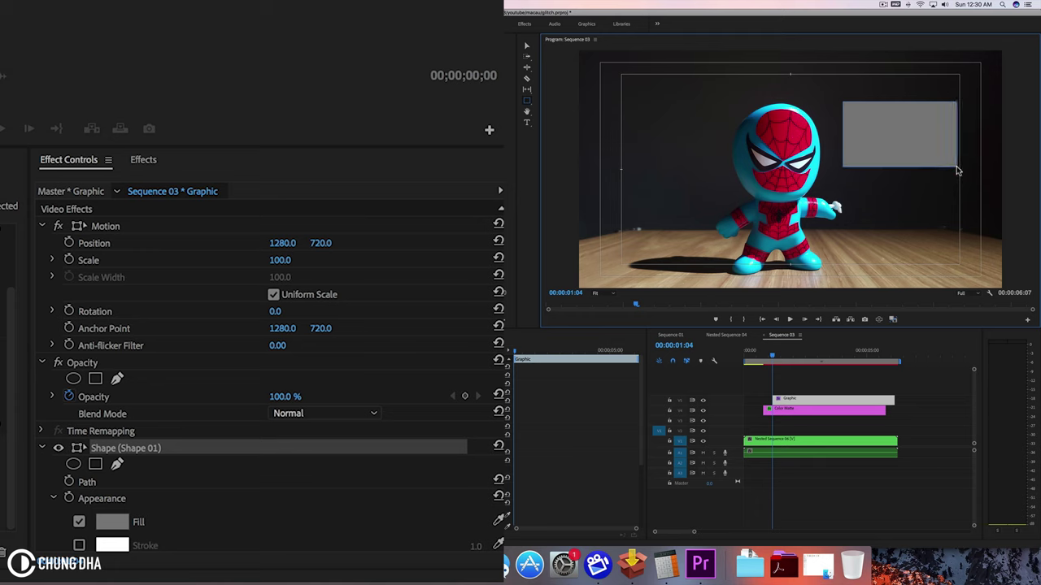
{"action": "left_click", "coordinate": [957, 167]}
{"action": "left_click_drag", "start_coordinate": [787, 393], "coordinate": [779, 415]}
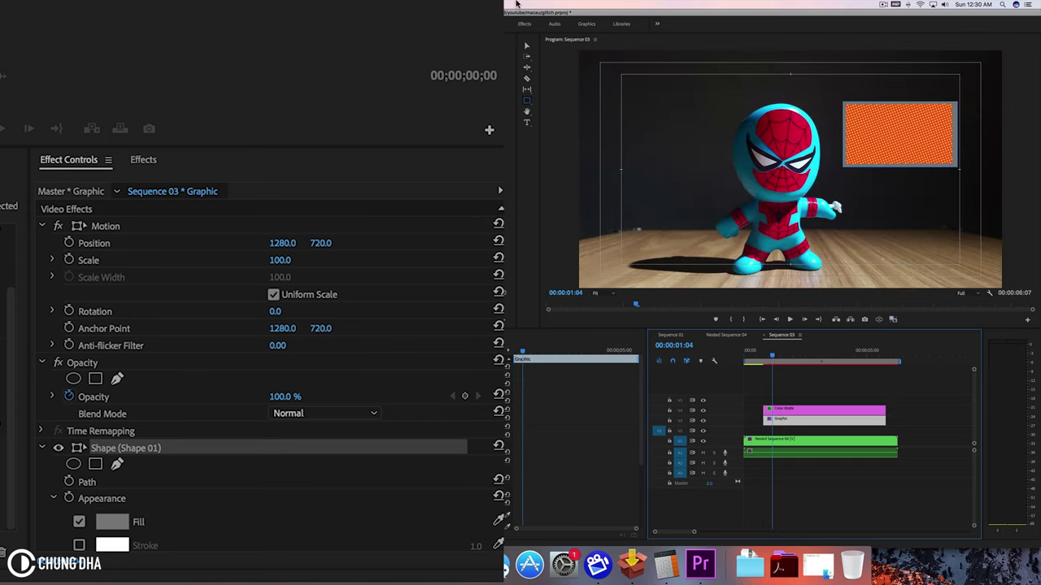
{"action": "left_click", "coordinate": [526, 46]}
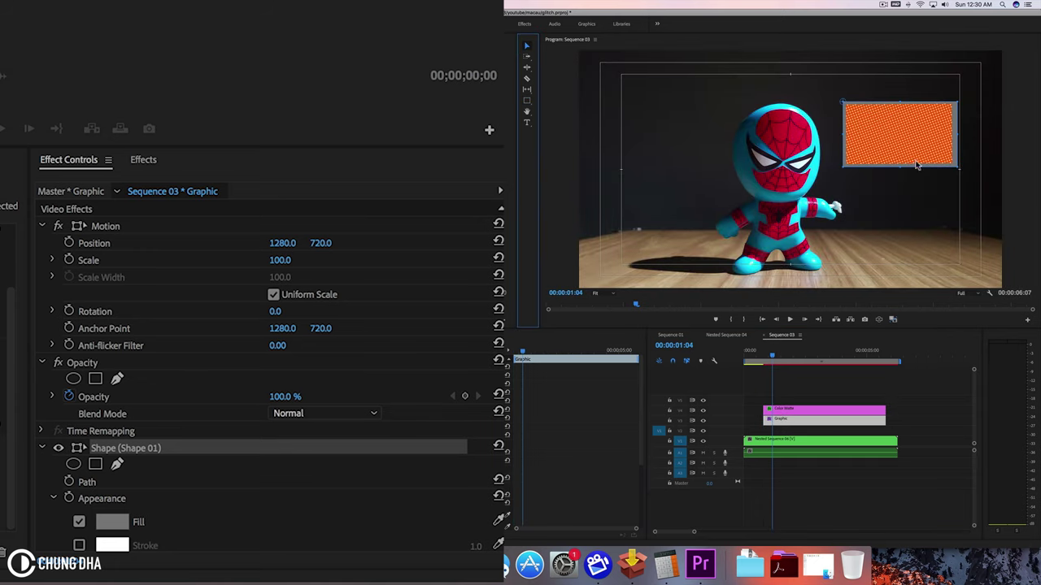
{"action": "left_click_drag", "start_coordinate": [960, 135], "coordinate": [956, 135]}
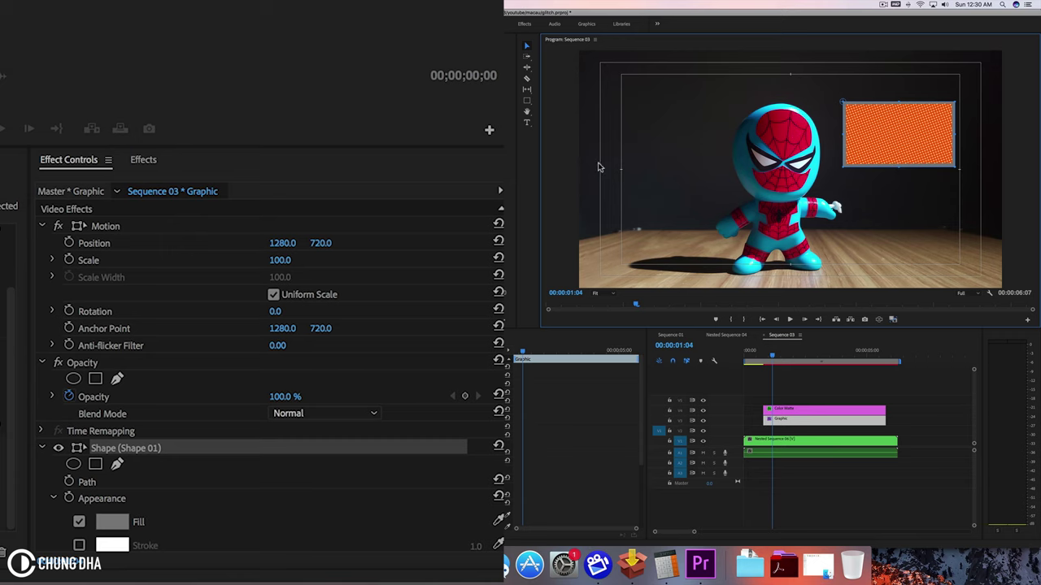
Change the rectangle's fill colour to black 000000
{"action": "scroll", "coordinate": [163, 290], "scroll_direction": "down", "scroll_amount": 5}
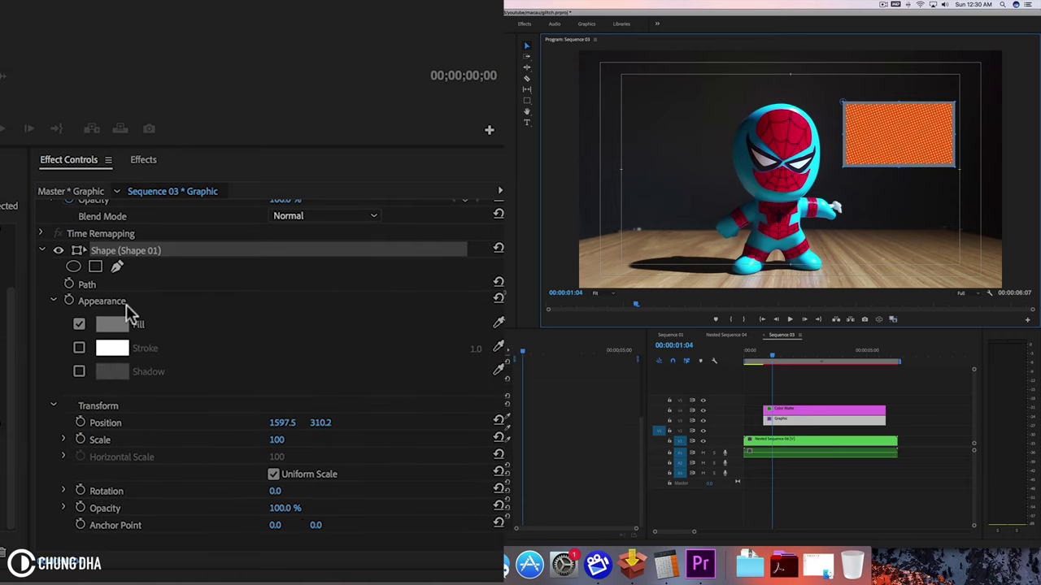
{"action": "left_click", "coordinate": [110, 322]}
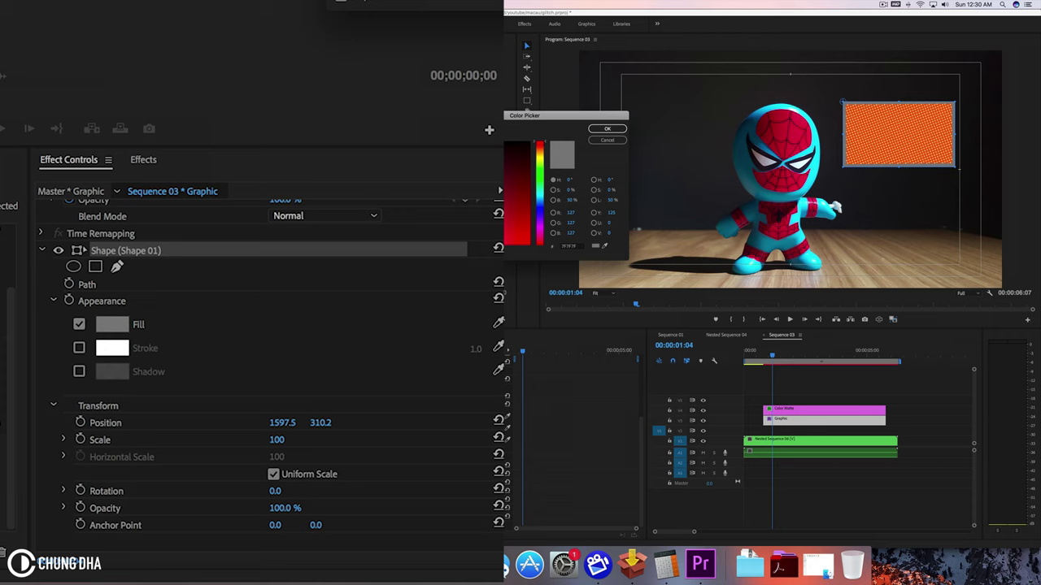
{"action": "type", "text": "000000"}
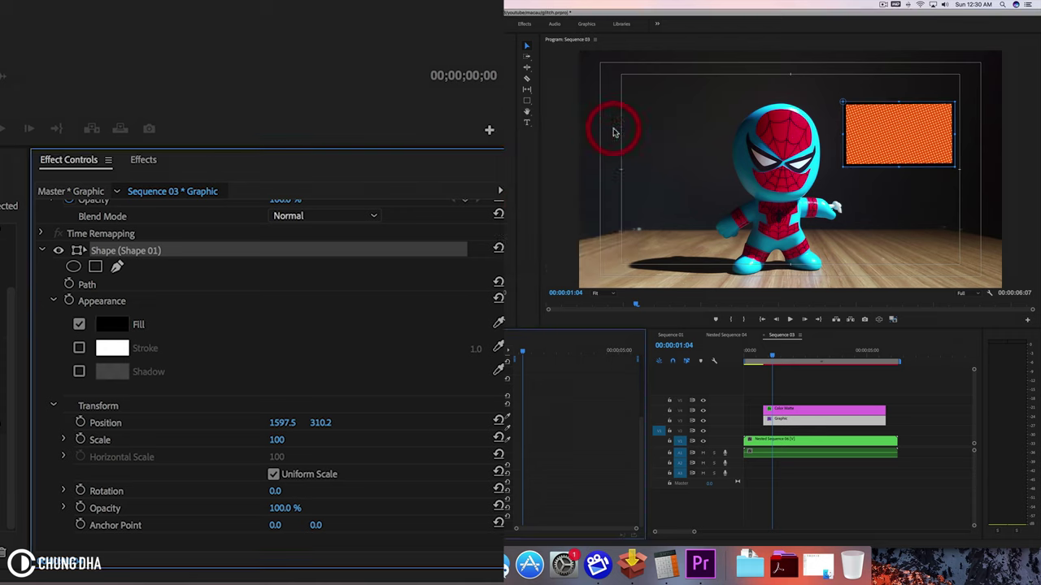
{"action": "right_click", "coordinate": [187, 437]}
{"action": "left_click", "coordinate": [184, 409]}
Add a black 100% opacity shadow with 0 blur and distance 24.3; lay a white matte underneath
{"action": "left_click", "coordinate": [79, 372]}
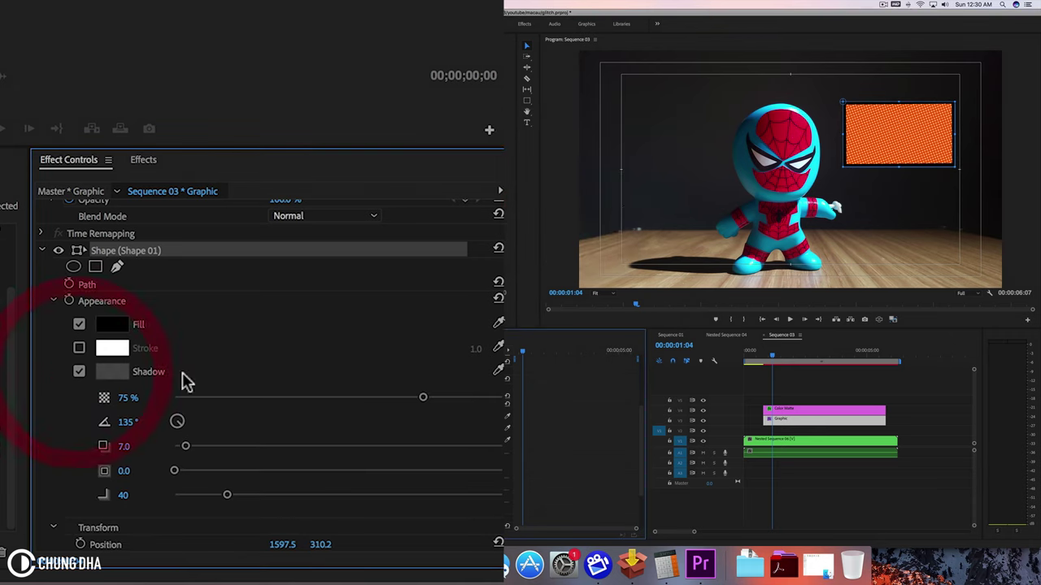
{"action": "left_click_drag", "start_coordinate": [424, 398], "coordinate": [502, 397]}
{"action": "left_click_drag", "start_coordinate": [525, 458], "coordinate": [535, 458]}
{"action": "left_click", "coordinate": [113, 371]}
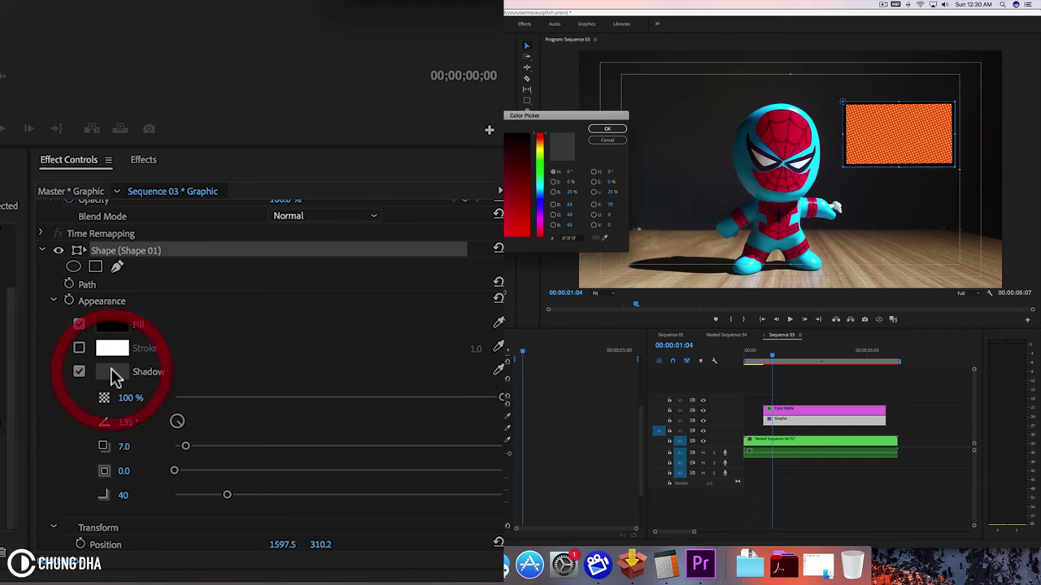
{"action": "type", "text": "000000"}
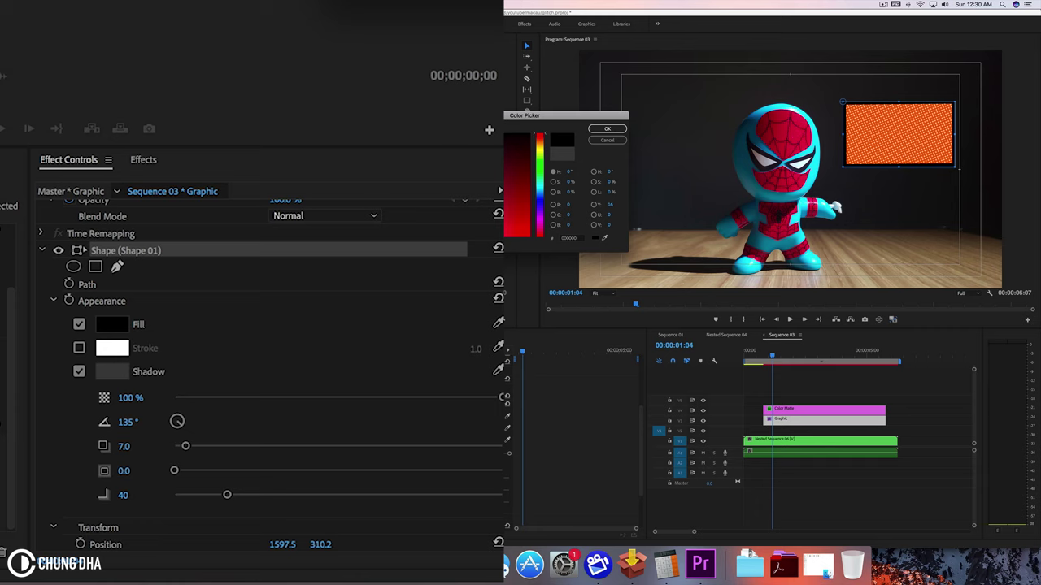
{"action": "left_click", "coordinate": [607, 130]}
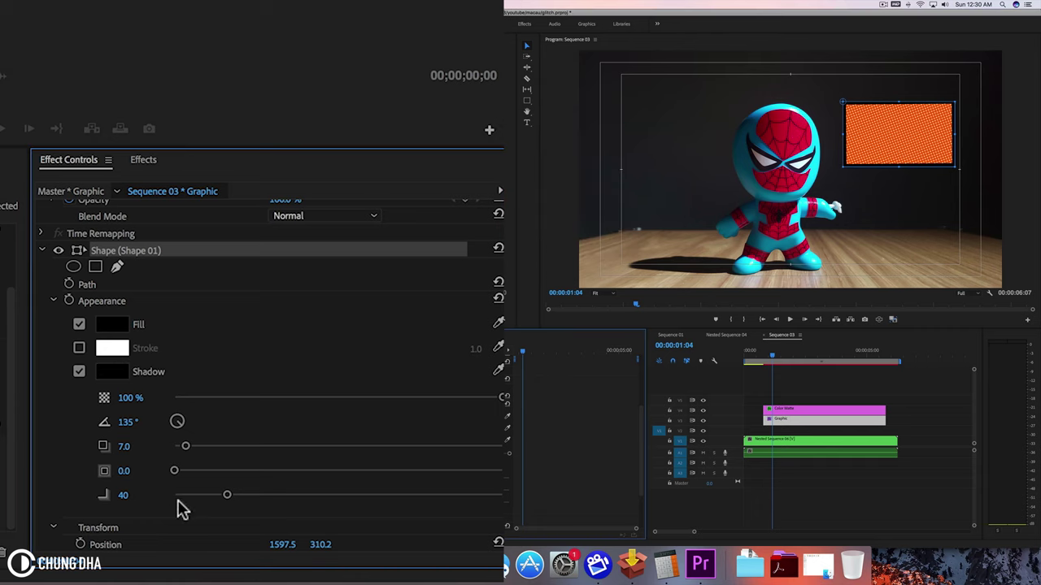
{"action": "left_click_drag", "start_coordinate": [217, 493], "coordinate": [140, 494]}
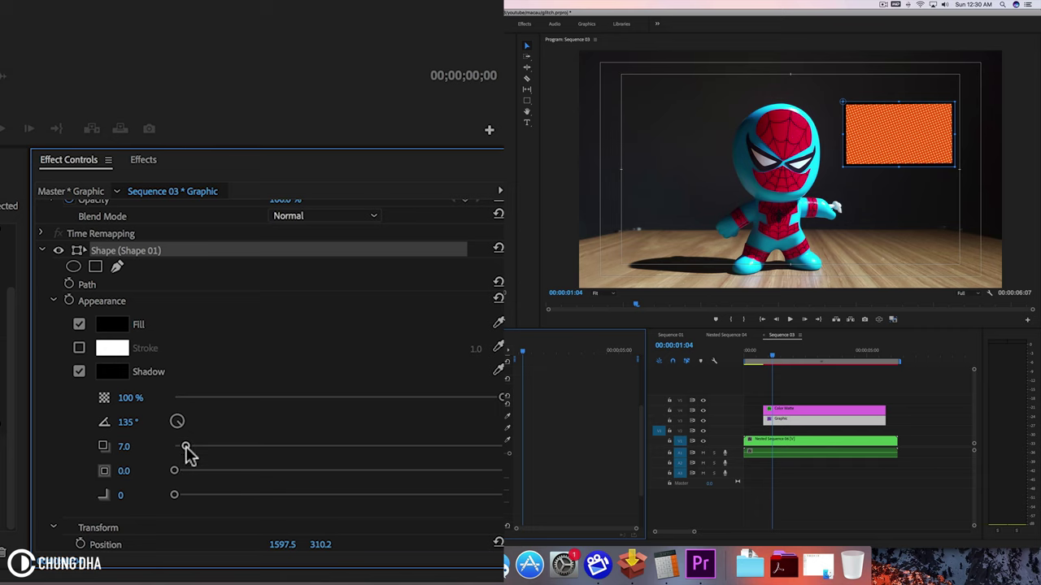
{"action": "left_click_drag", "start_coordinate": [187, 447], "coordinate": [214, 450]}
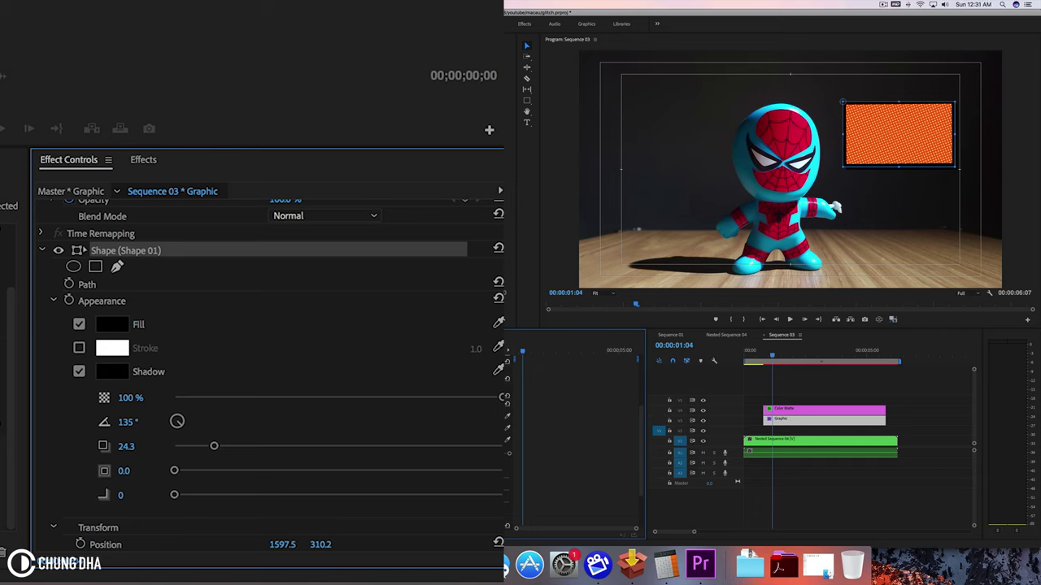
{"action": "left_click_drag", "start_coordinate": [769, 419], "coordinate": [762, 431]}
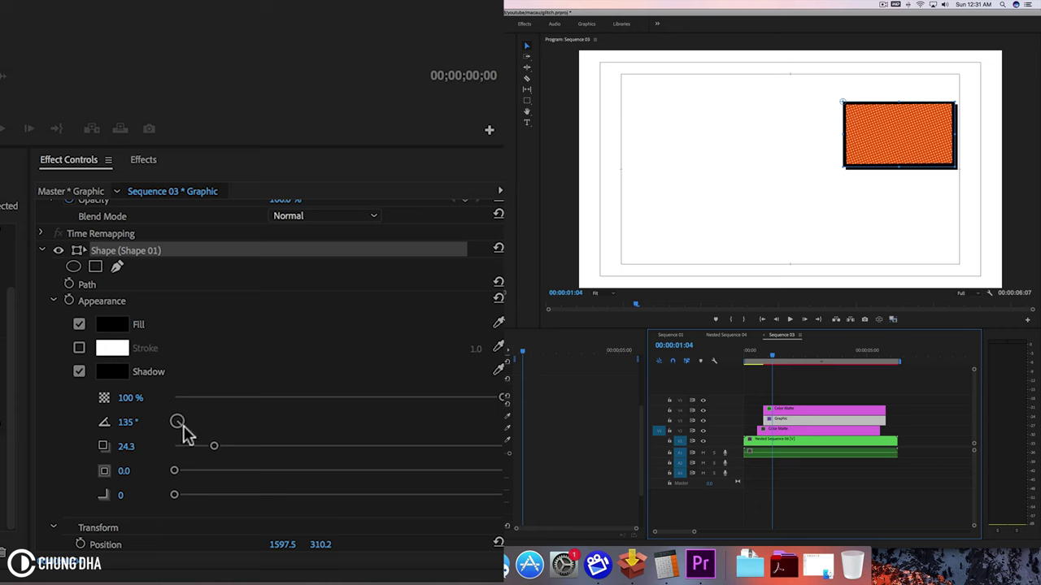
Set the shadow angle to 226° and deselect all clips in the sequence
{"action": "left_click_drag", "start_coordinate": [179, 422], "coordinate": [162, 439]}
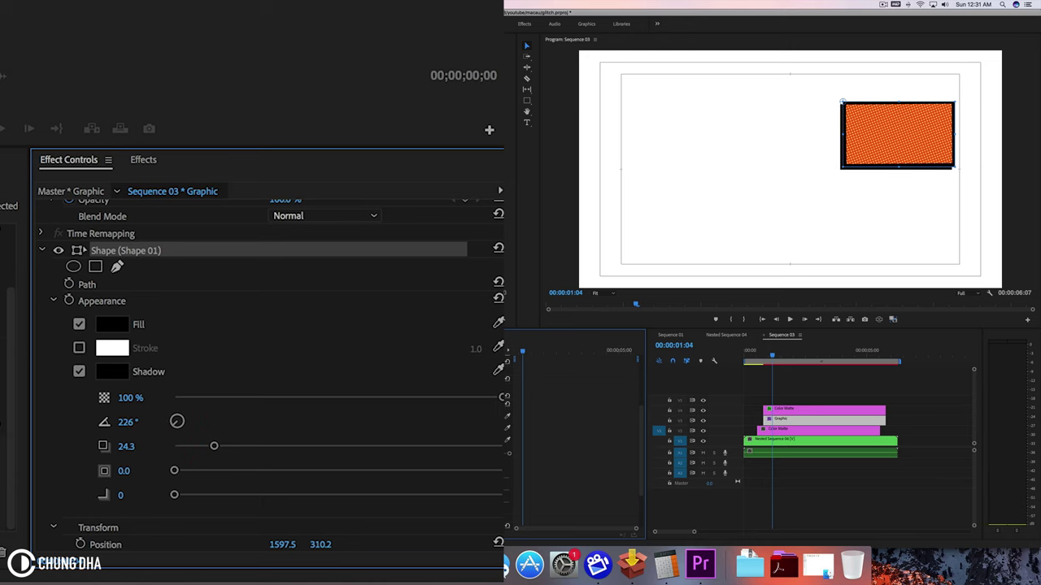
{"action": "left_click", "coordinate": [526, 46]}
{"action": "left_click", "coordinate": [837, 396]}
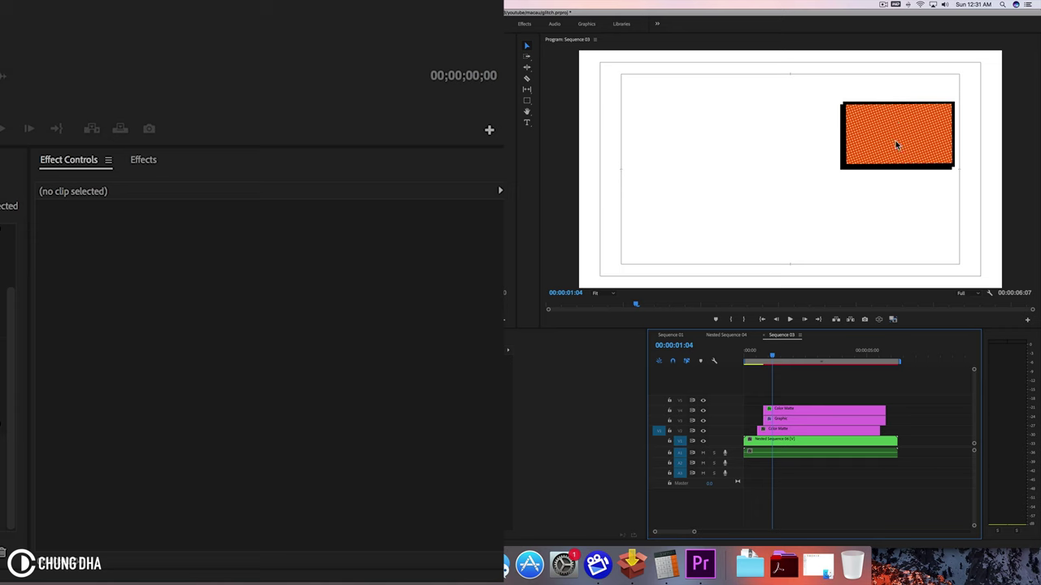
{"action": "left_click", "coordinate": [527, 128]}
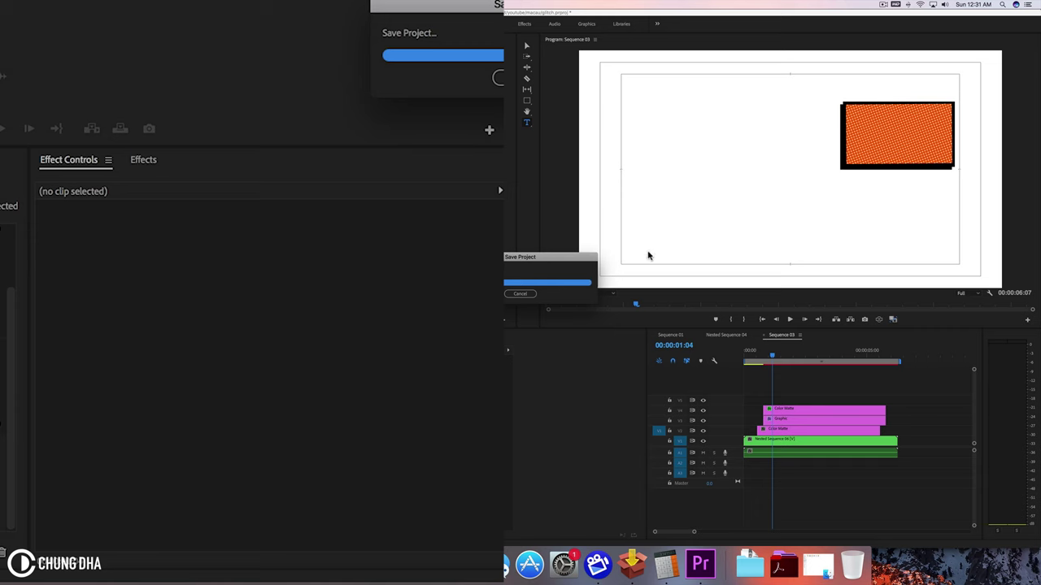
Type the title 'COMIC TEXT BOX' with a line break after COMIC
{"action": "left_click", "coordinate": [527, 124]}
{"action": "left_click", "coordinate": [563, 121]}
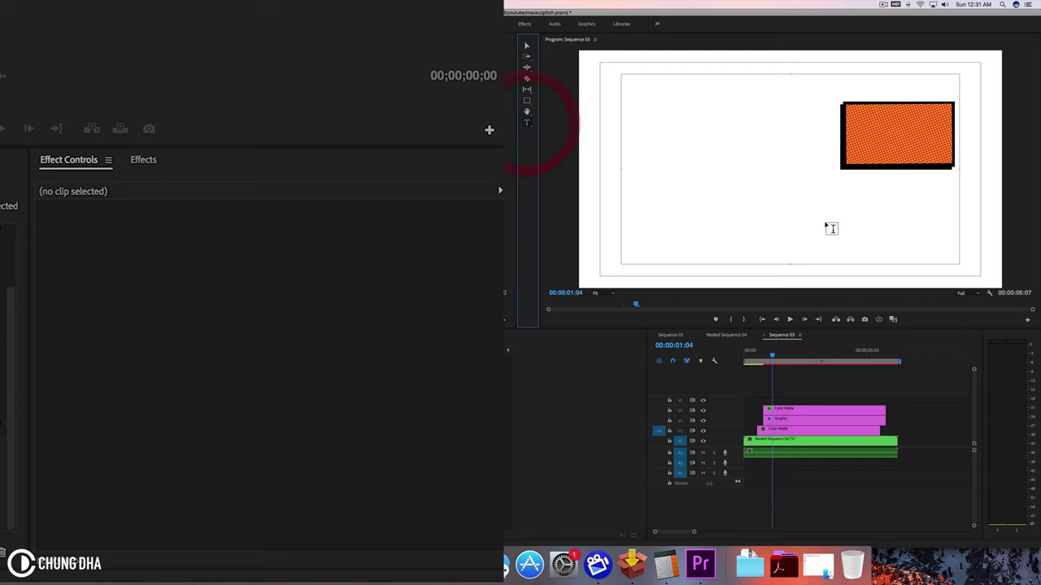
{"action": "left_click", "coordinate": [790, 205]}
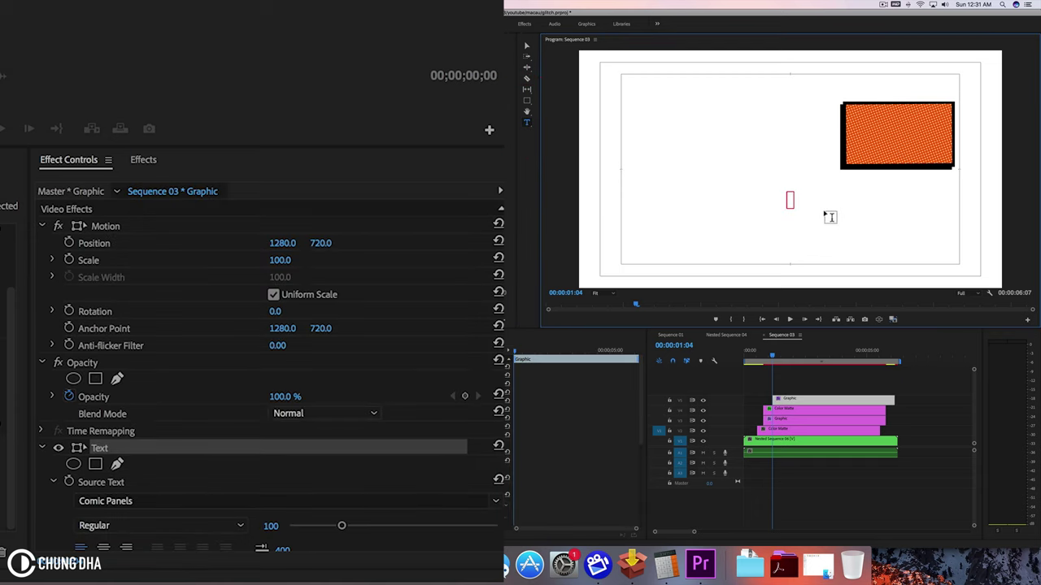
{"action": "key", "text": "shift"}
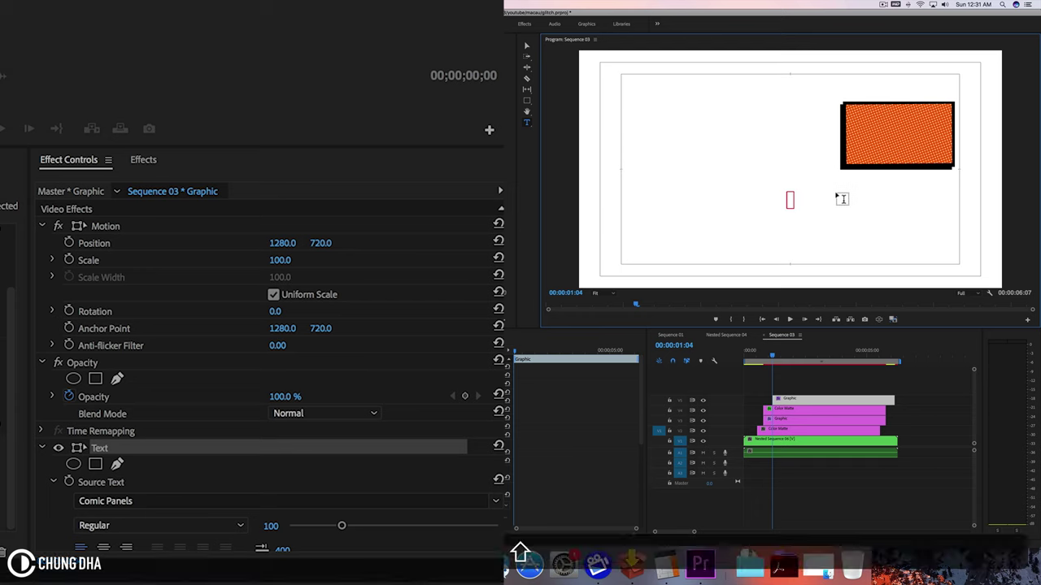
{"action": "type", "text": "COM"}
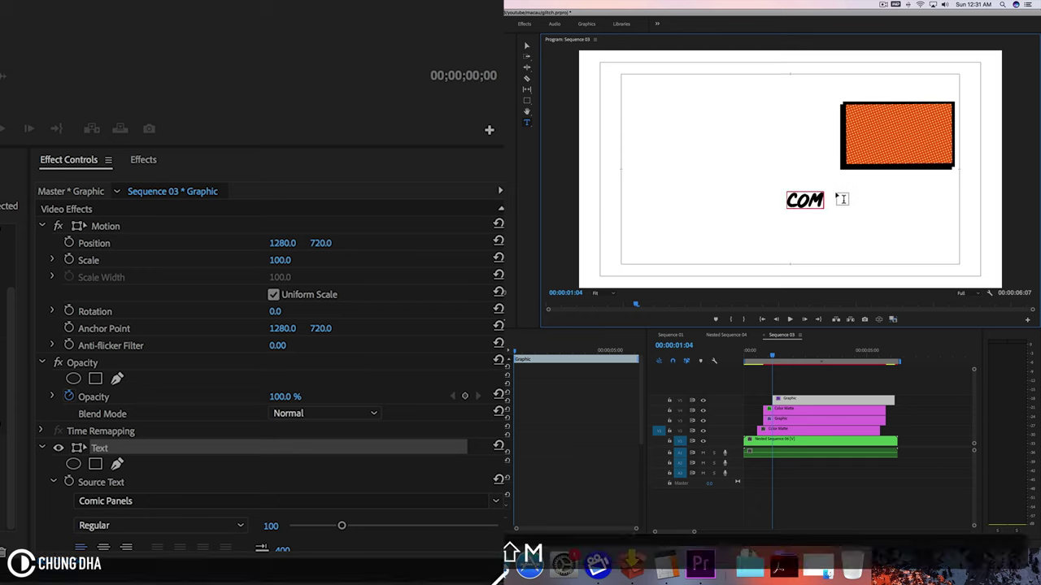
{"action": "type", "text": "IC TEX"}
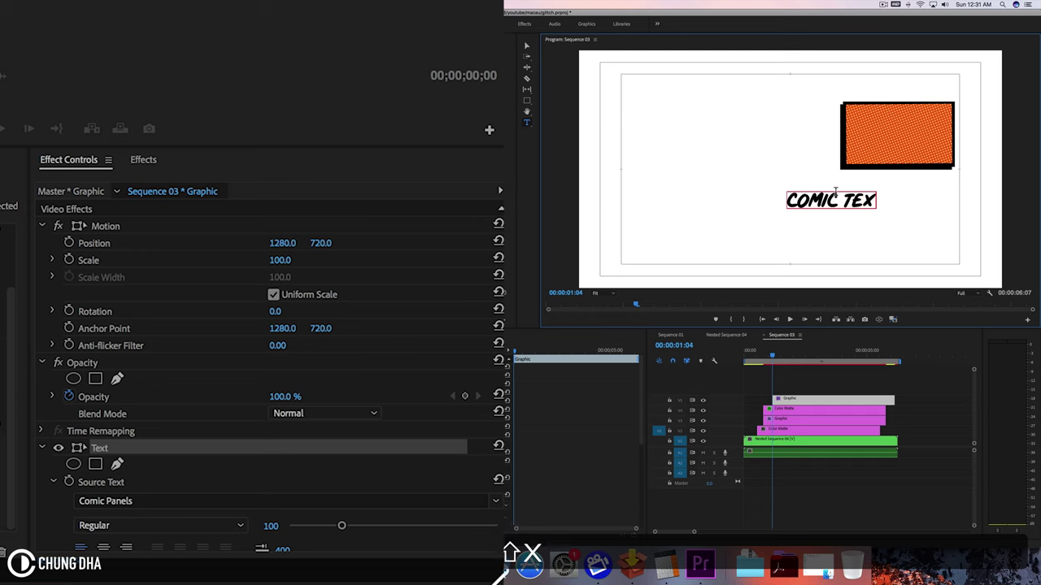
{"action": "type", "text": "T BOX"}
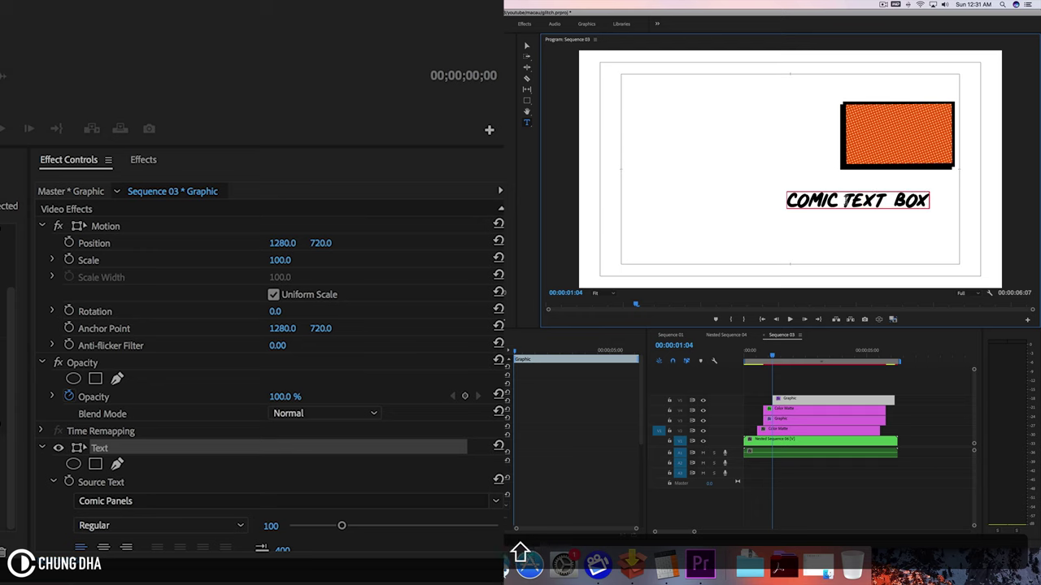
{"action": "left_click", "coordinate": [845, 199]}
{"action": "key", "text": "Return"}
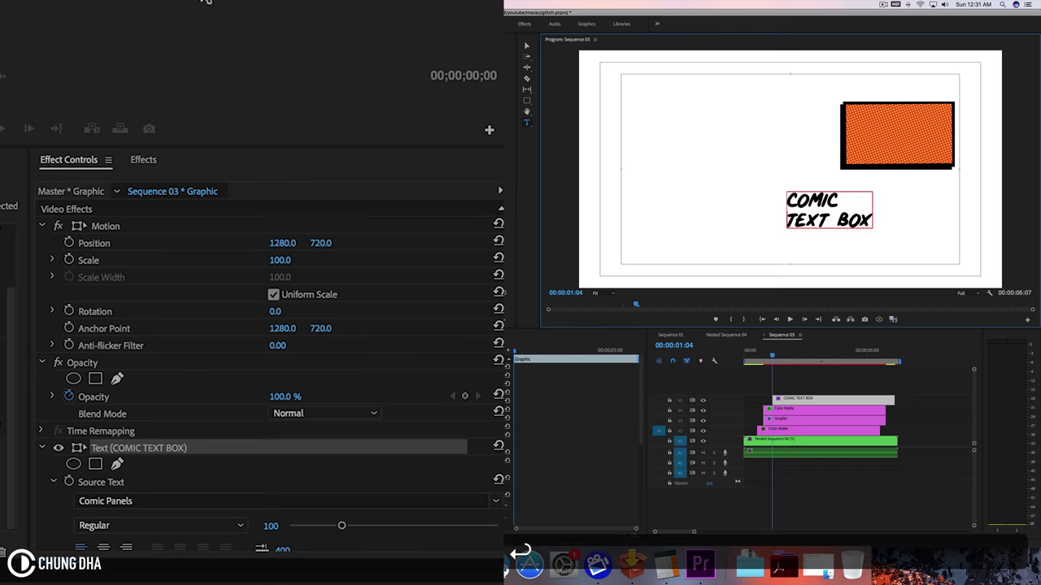
Move the title into the orange box and select the white Color Matte clip
{"action": "left_click", "coordinate": [525, 46]}
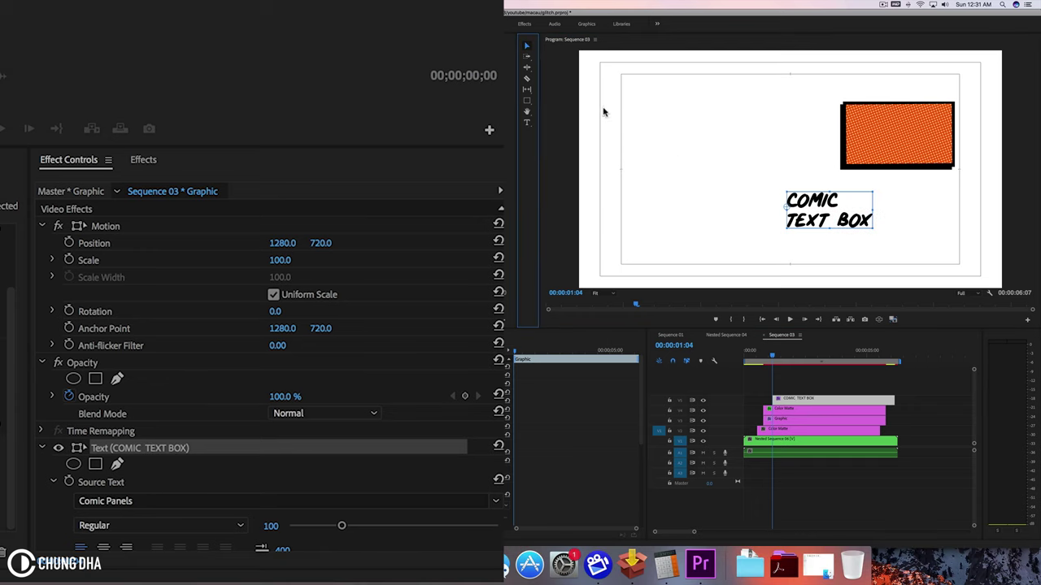
{"action": "right_click", "coordinate": [800, 207]}
{"action": "right_click", "coordinate": [815, 161]}
{"action": "left_click", "coordinate": [815, 160]}
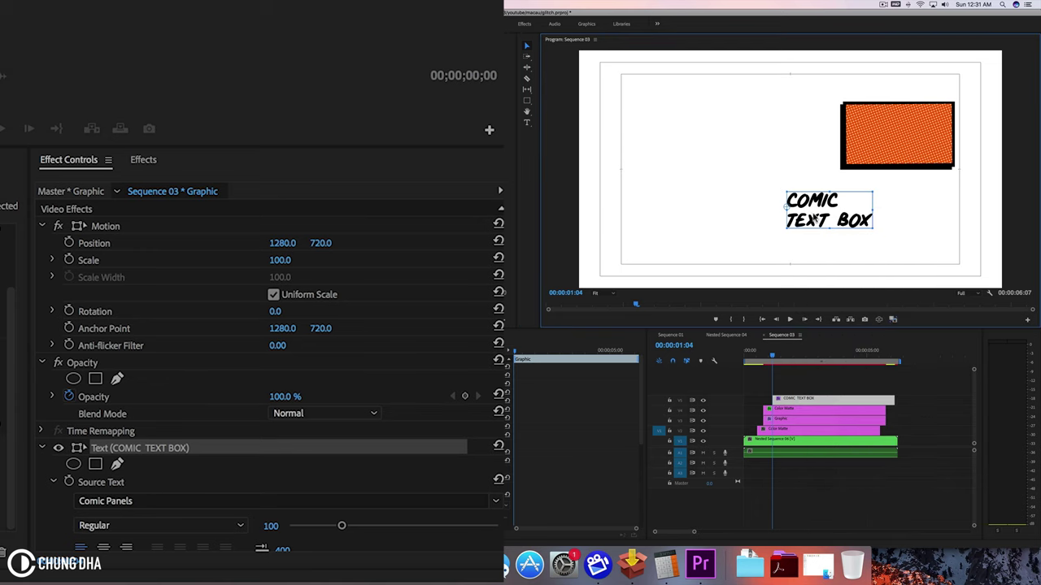
{"action": "left_click_drag", "start_coordinate": [818, 203], "coordinate": [889, 132]}
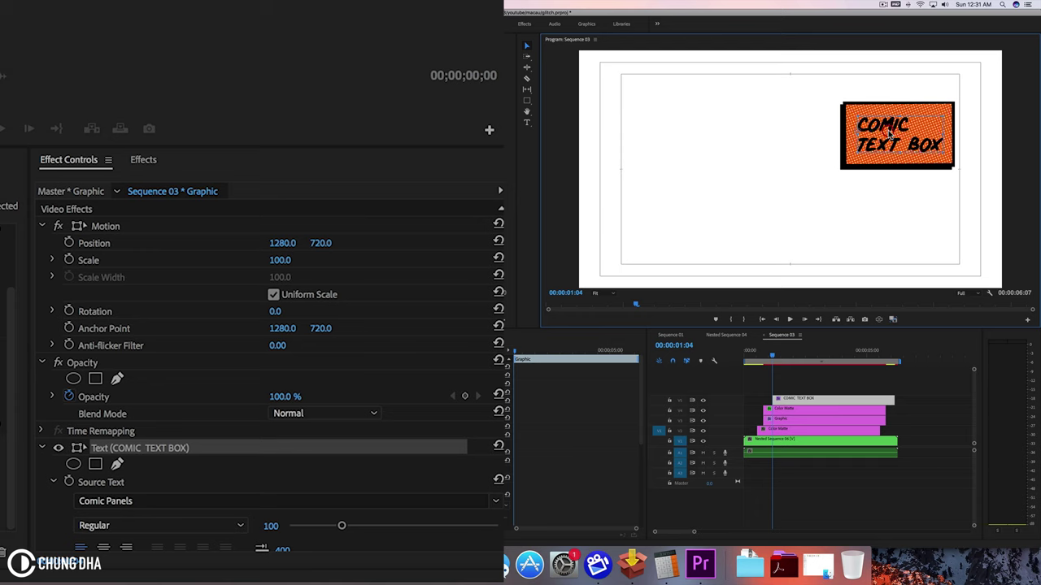
{"action": "left_click", "coordinate": [778, 130]}
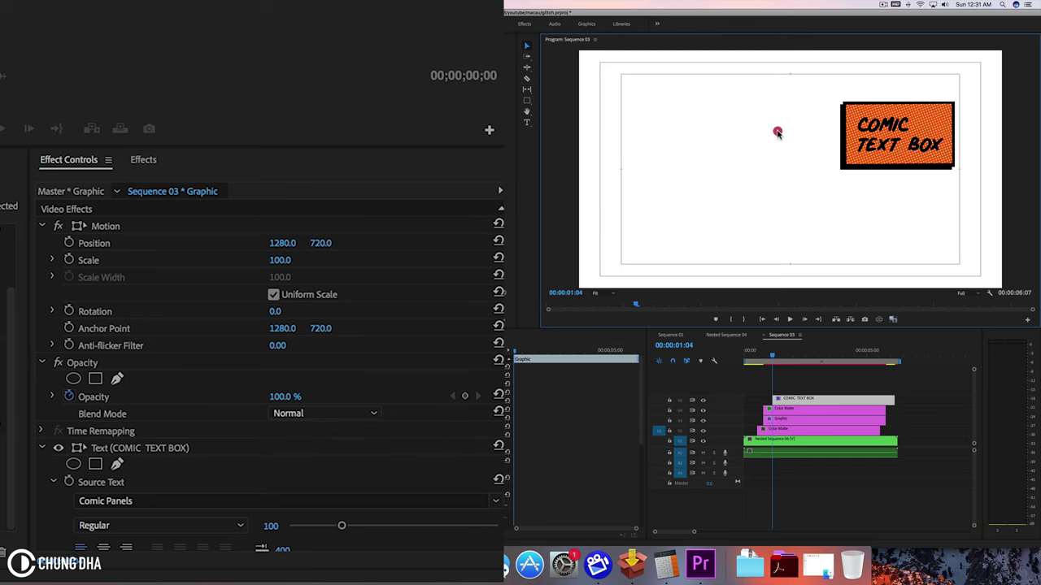
{"action": "left_click", "coordinate": [770, 428]}
{"action": "key", "text": "BackSpace"}
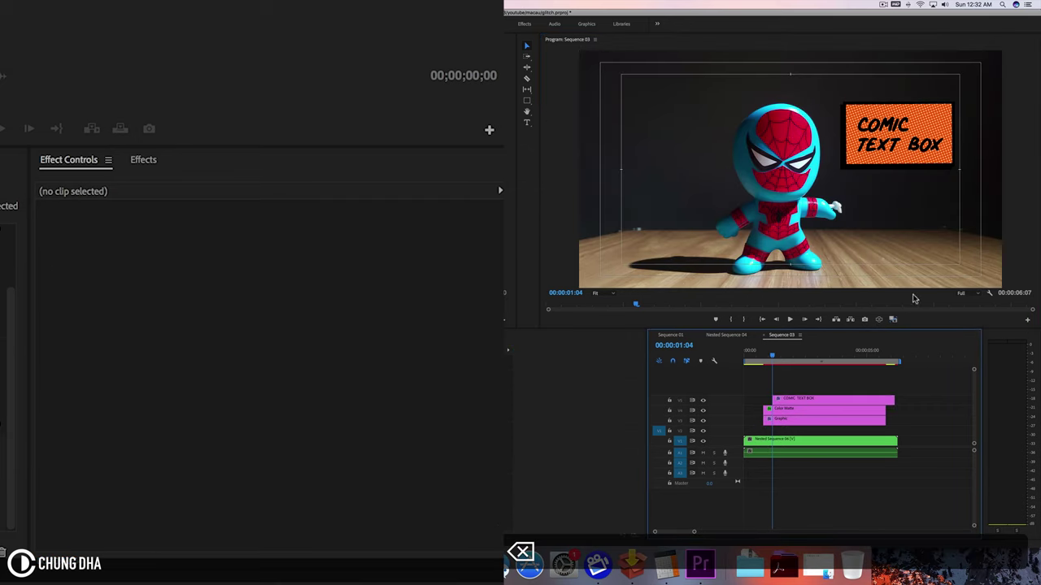